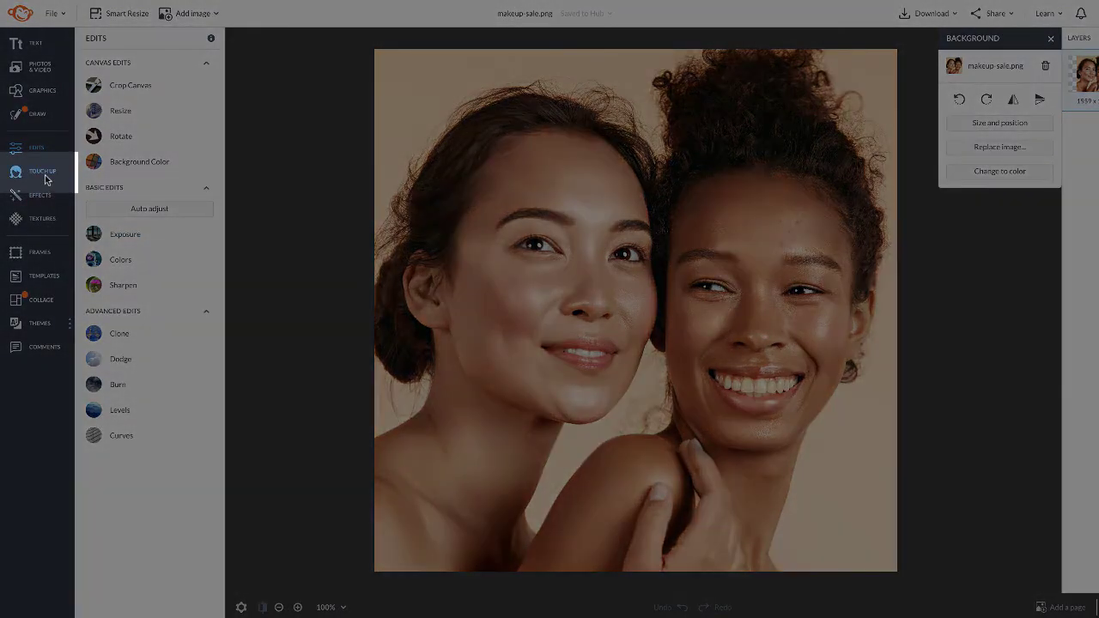
Step: Set up the Airbrush touch-up with brush size 203, hardness 41% and fade 40%
click(46, 176)
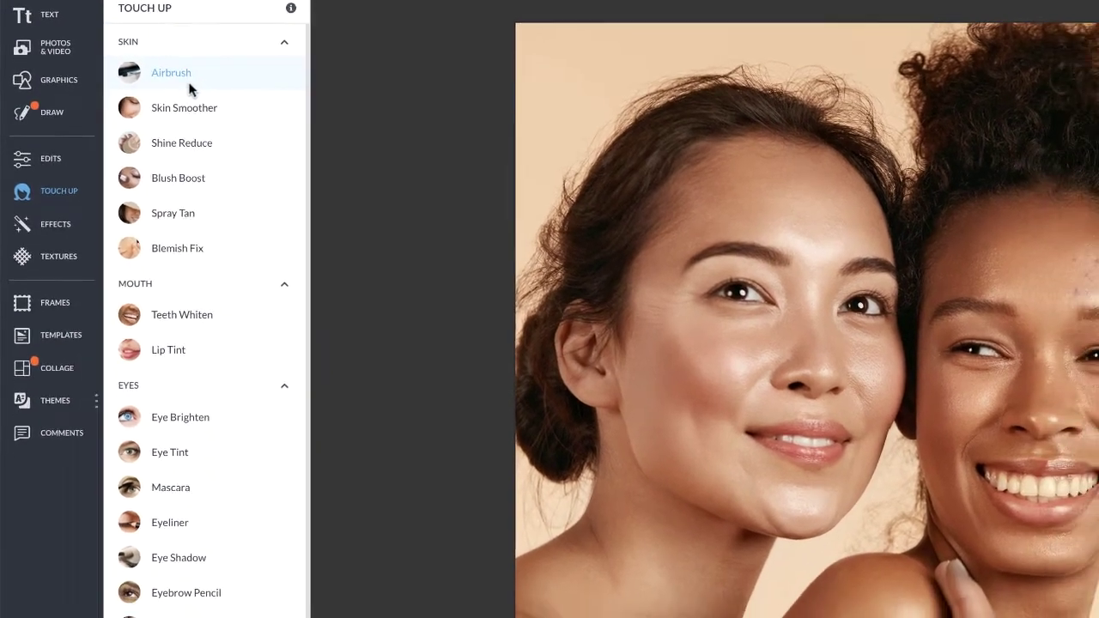
click(196, 85)
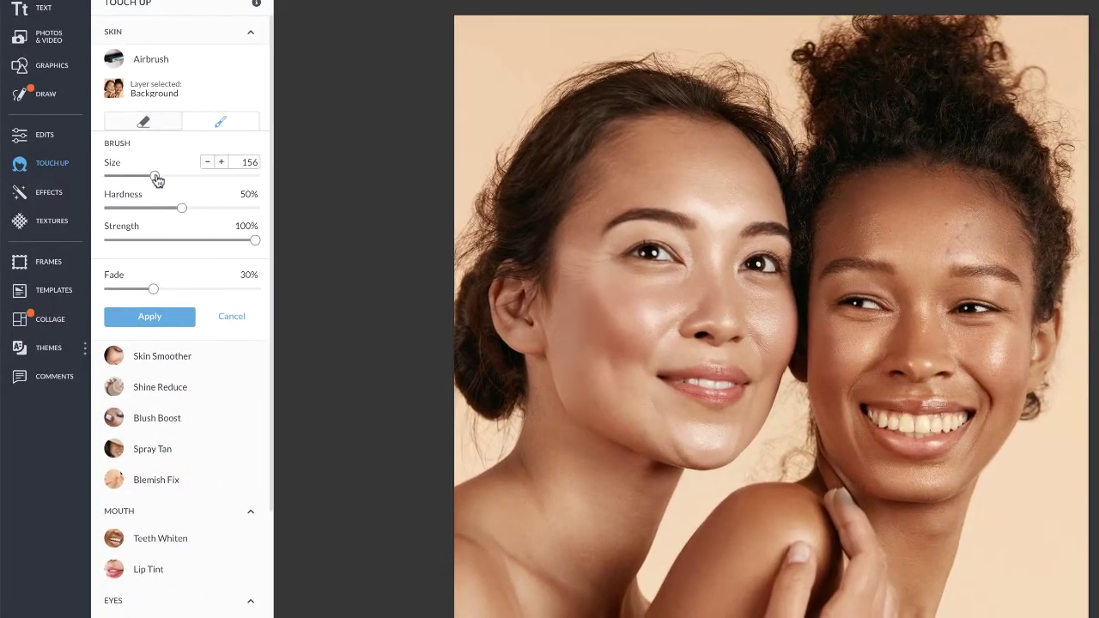
mouse_move(165, 188)
mouse_down()
mouse_move(174, 191)
mouse_move(168, 175)
mouse_move(179, 213)
mouse_move(168, 211)
mouse_up()
drag(153, 289, 167, 289)
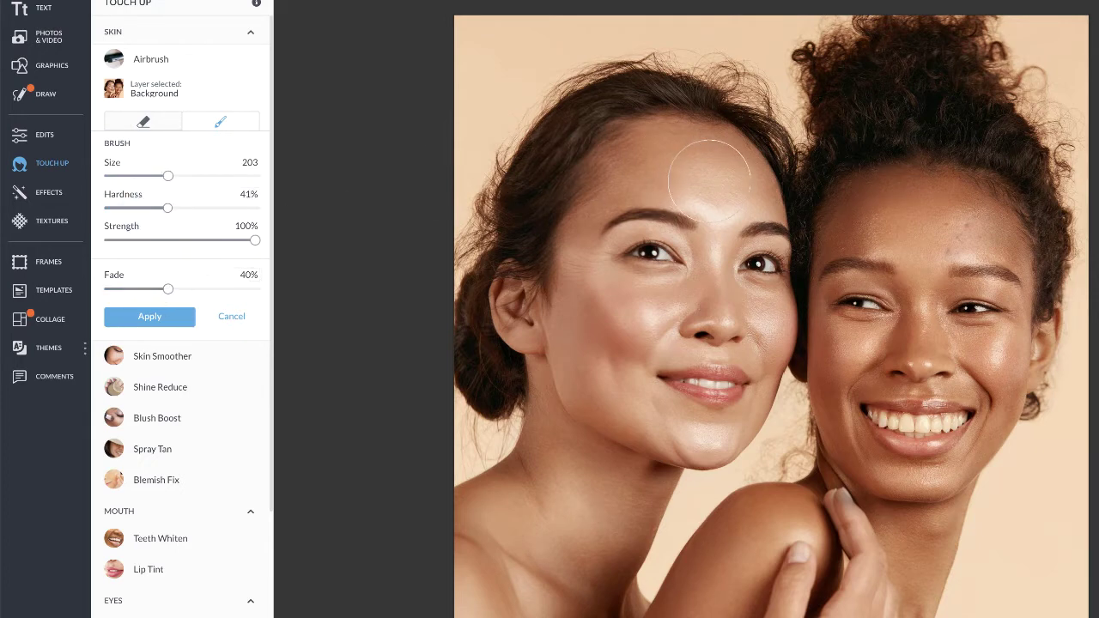
Step: Airbrush the skin on both women's faces, set the fade to 50% and apply the effect
mouse_move(874, 238)
mouse_down()
mouse_move(933, 233)
mouse_move(879, 227)
mouse_up()
scroll(911, 476, right, 1)
scroll(910, 477, up, 3)
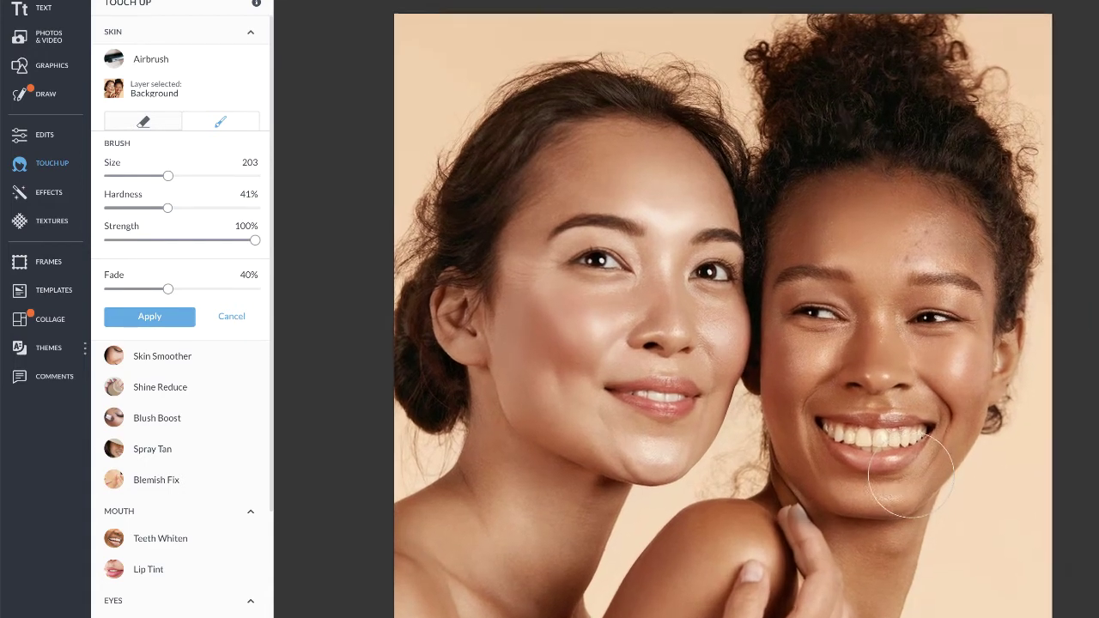
scroll(912, 472, left, 1)
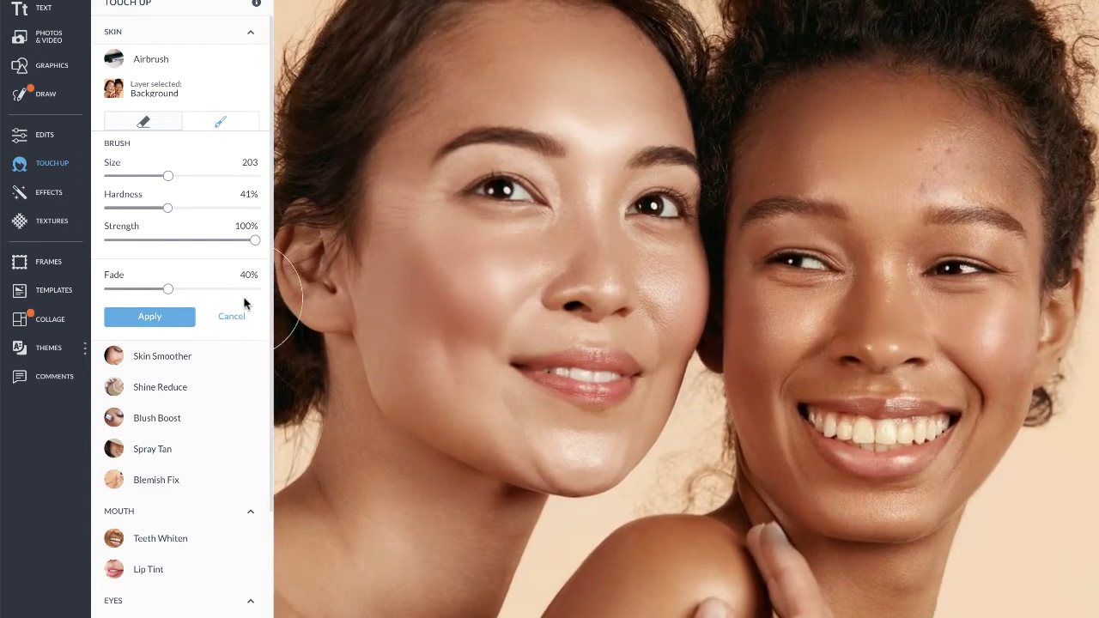
drag(168, 289, 183, 294)
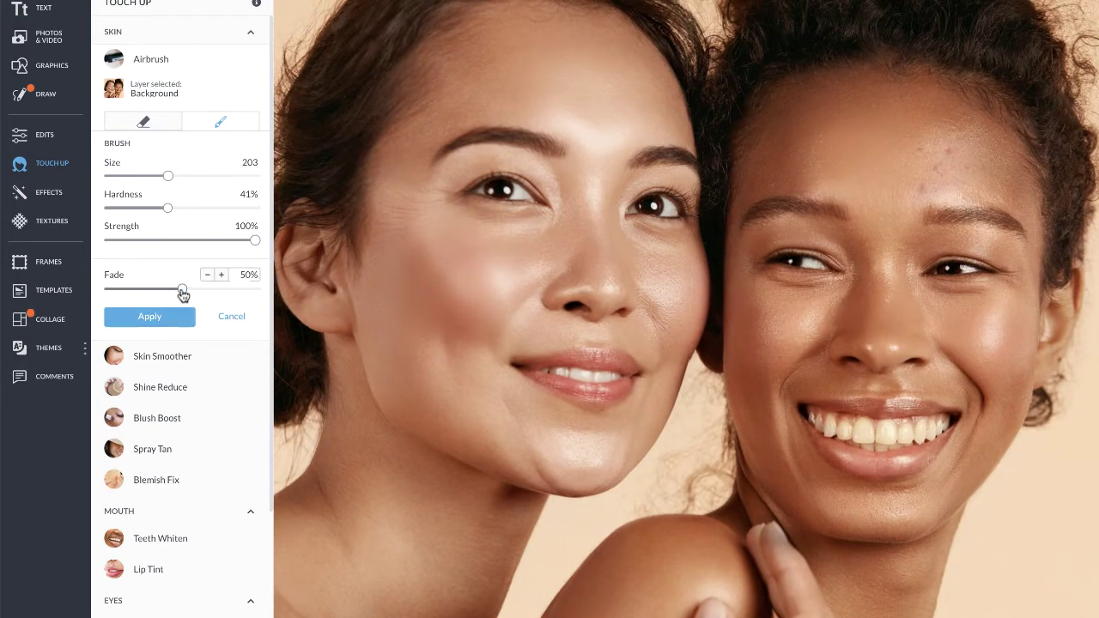
click(180, 317)
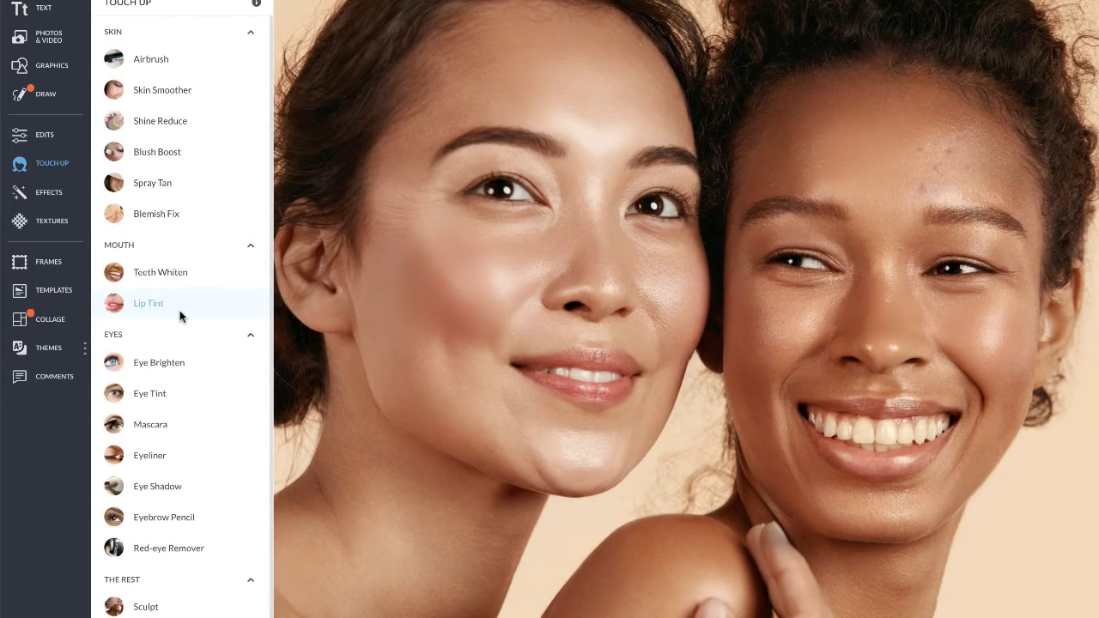
Step: Smooth the fine lines beside the left-hand woman's eye with the Skin Smoother at brush size 47 and apply it
click(182, 97)
scroll(401, 211, up, 3)
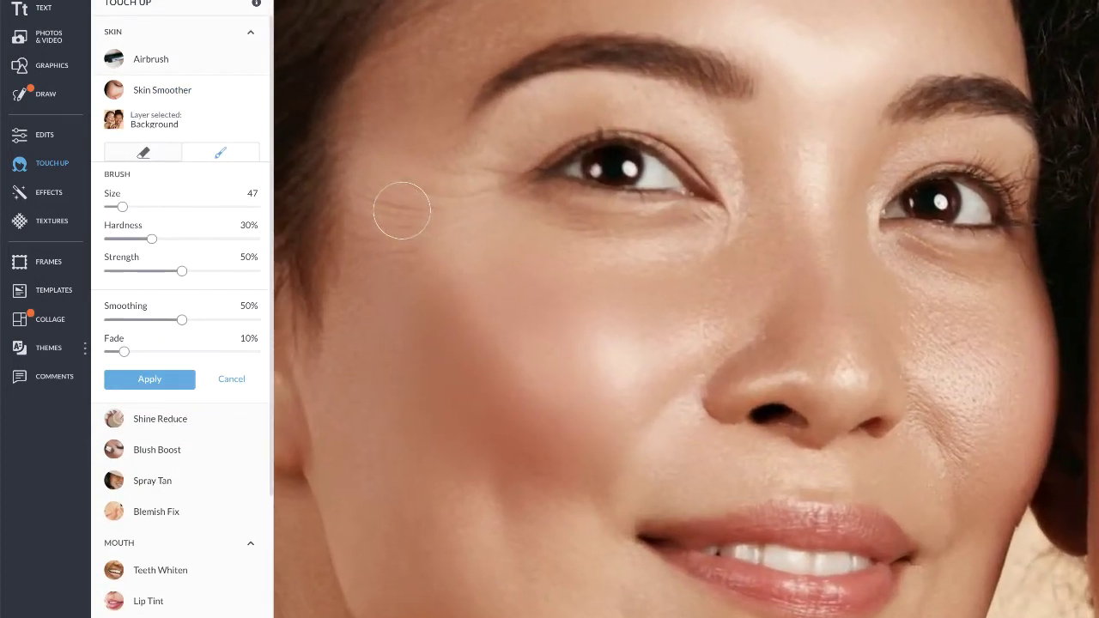
scroll(401, 210, up, 1)
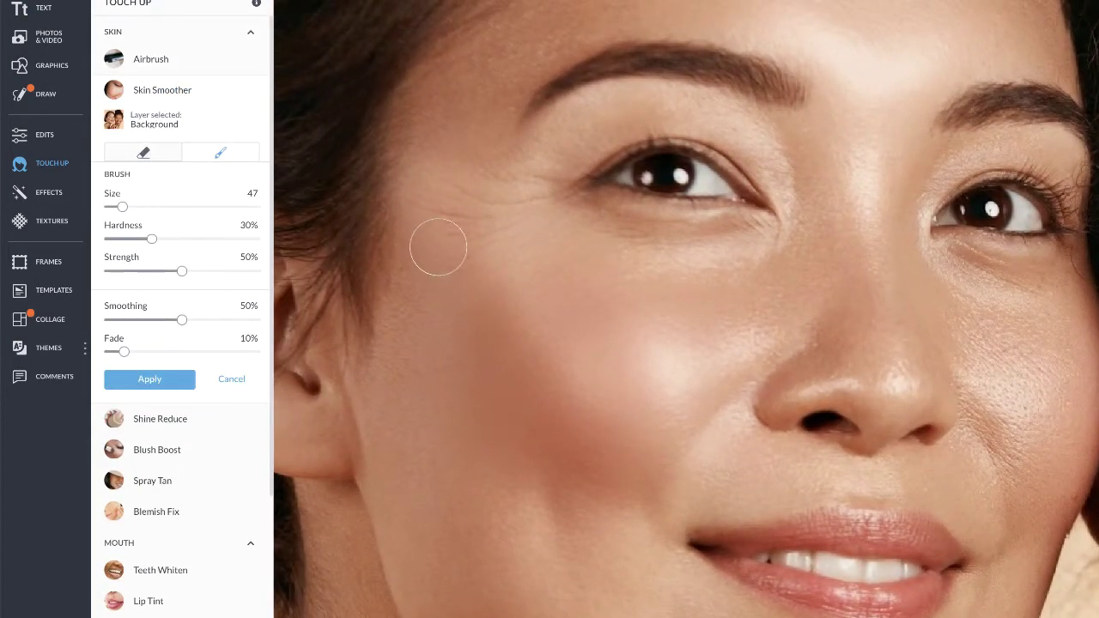
mouse_move(448, 169)
mouse_down()
mouse_move(460, 248)
mouse_move(485, 274)
mouse_move(468, 177)
mouse_up()
scroll(461, 164, down, 4)
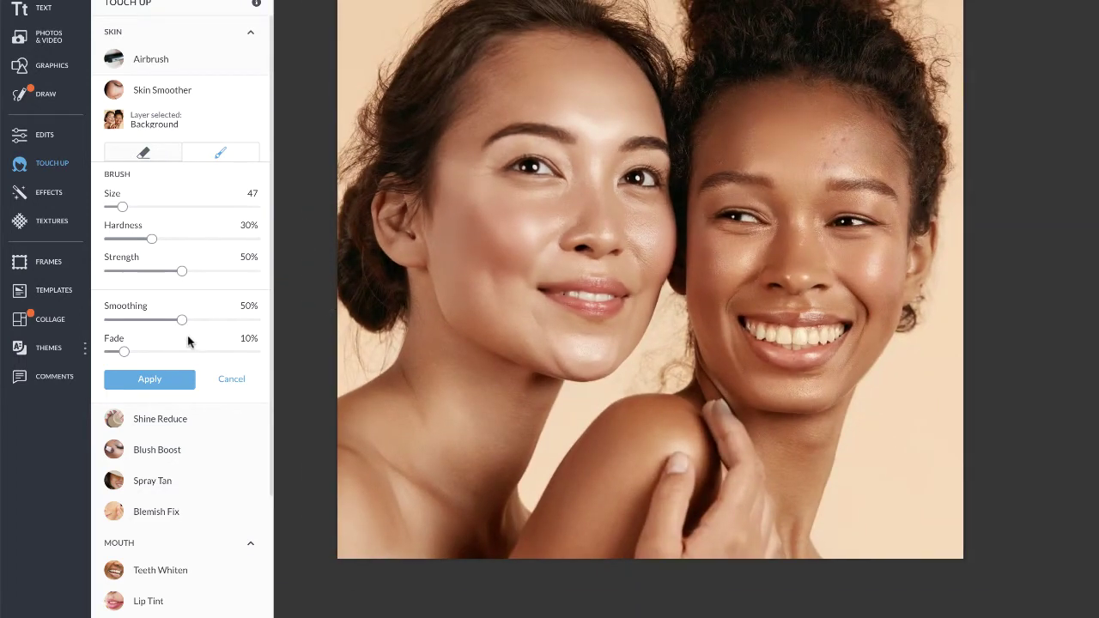
click(149, 379)
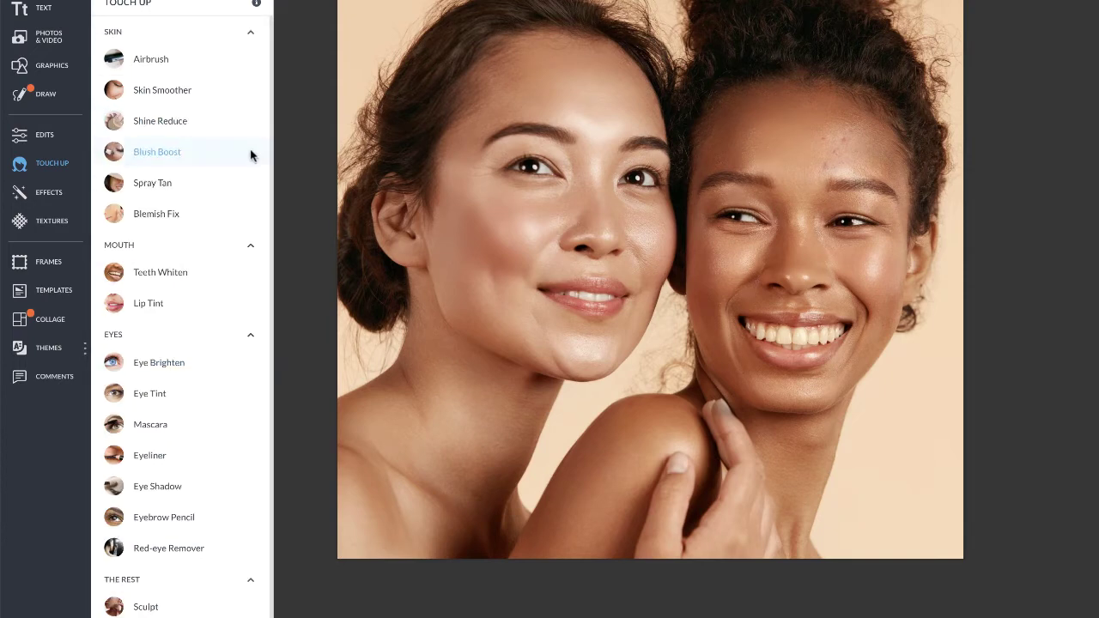
Step: Brush Blush Boost onto both women's cheeks, set its fade to 81% and apply it
click(252, 155)
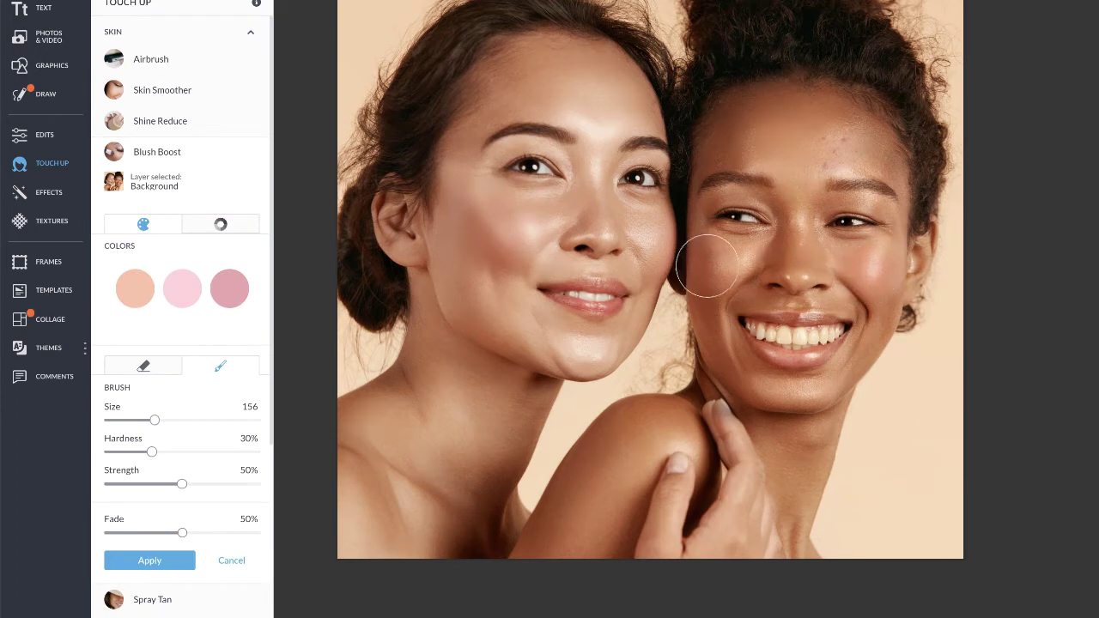
drag(525, 232, 461, 215)
drag(180, 533, 225, 541)
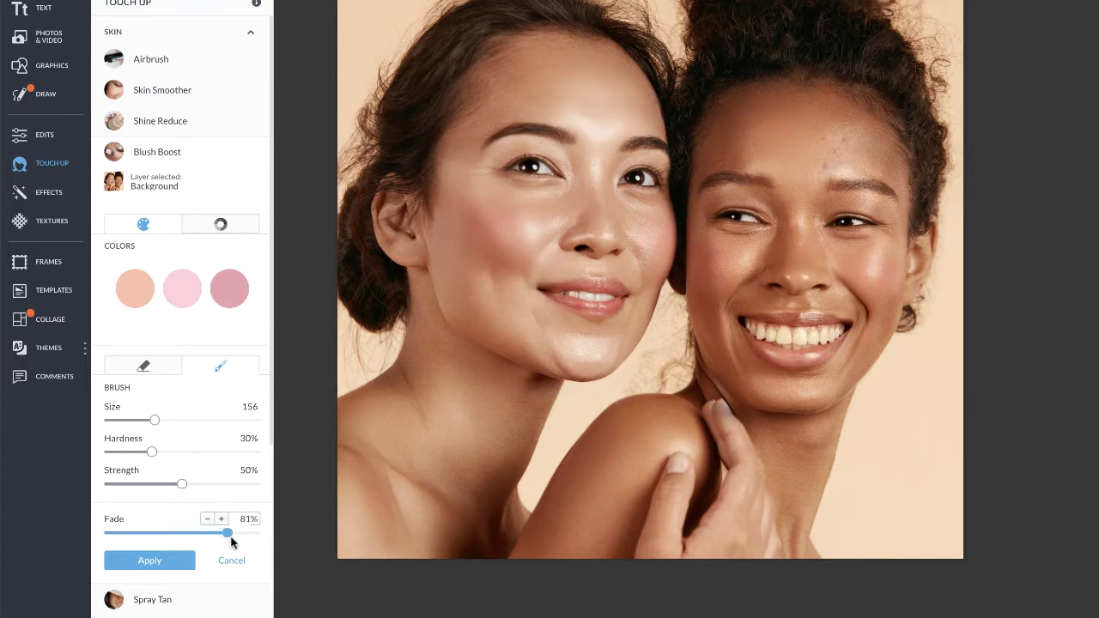
click(184, 560)
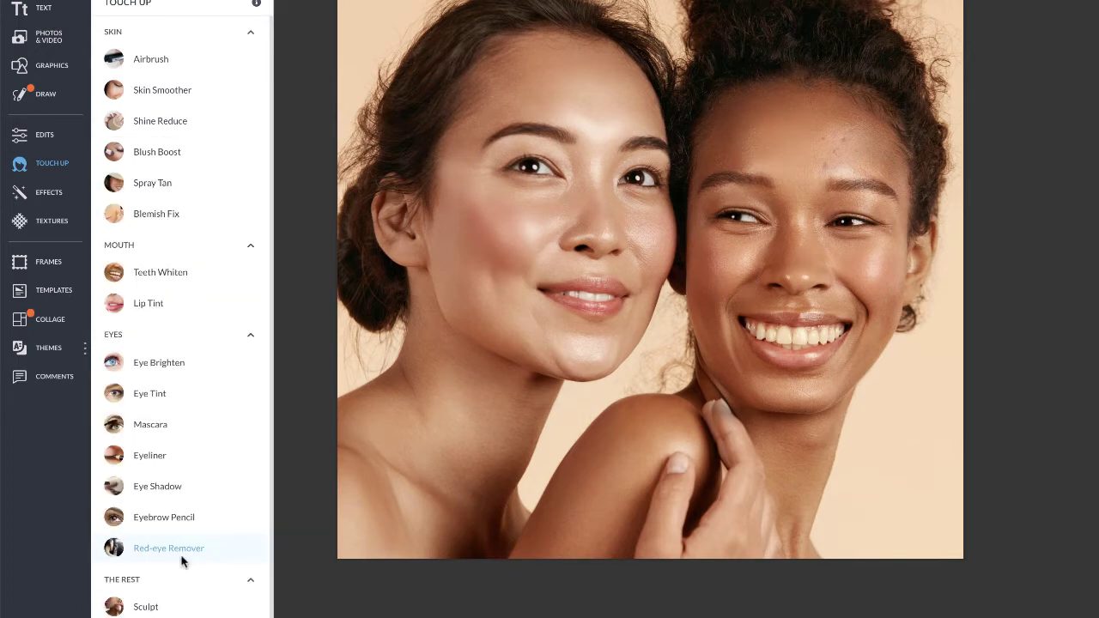
Step: Remove the blemishes on the right-hand woman's forehead with Blemish Fix at size 47 and apply the fix
click(209, 221)
scroll(837, 157, up, 3)
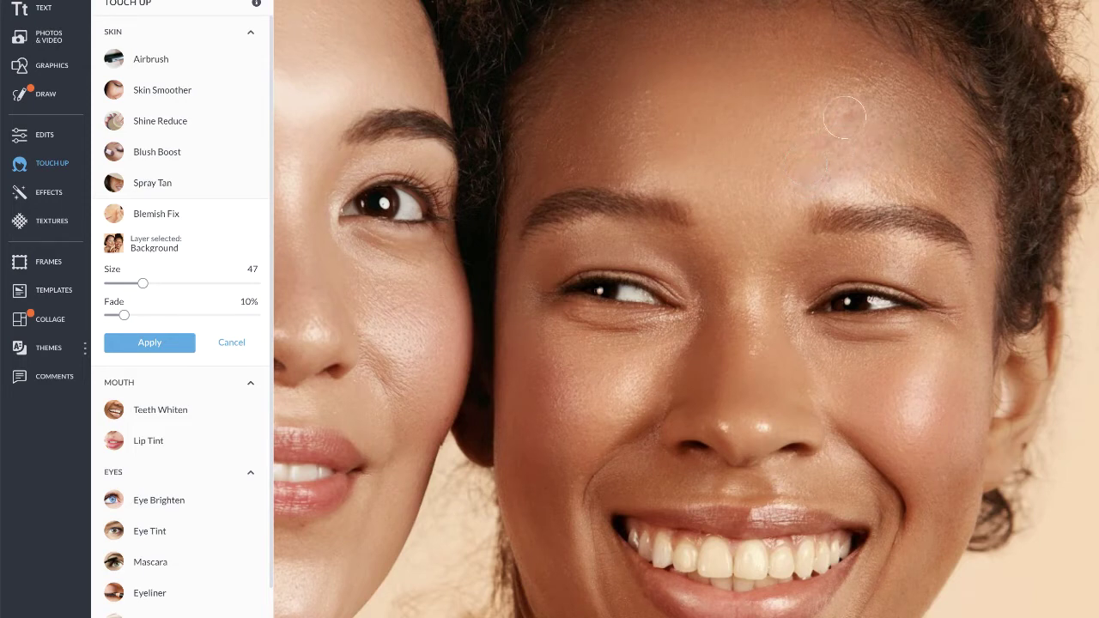
scroll(843, 117, down, 3)
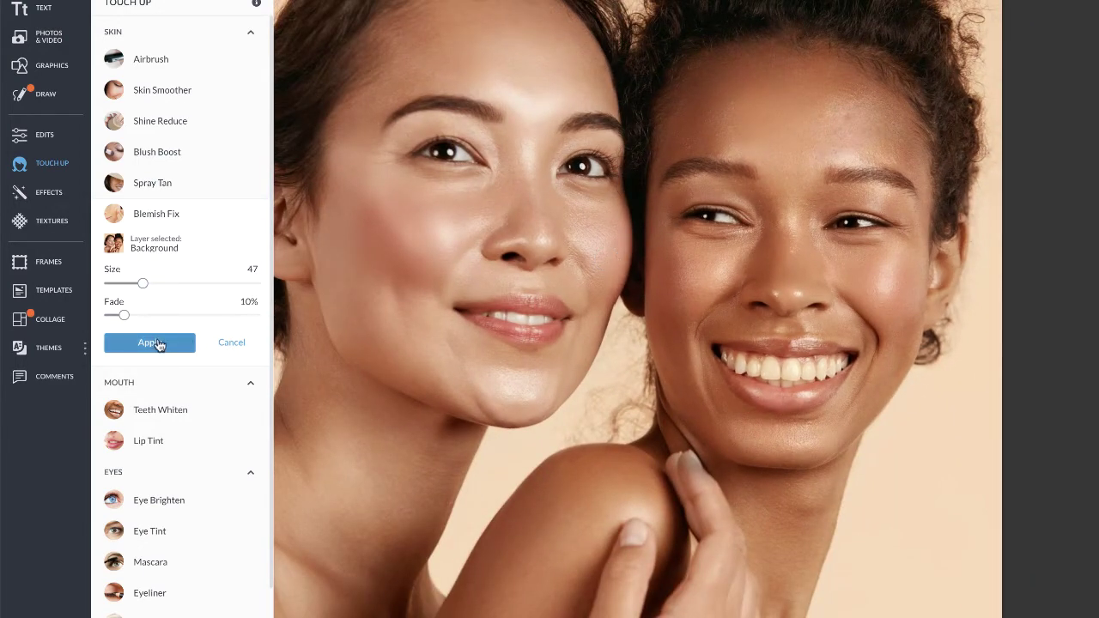
click(150, 342)
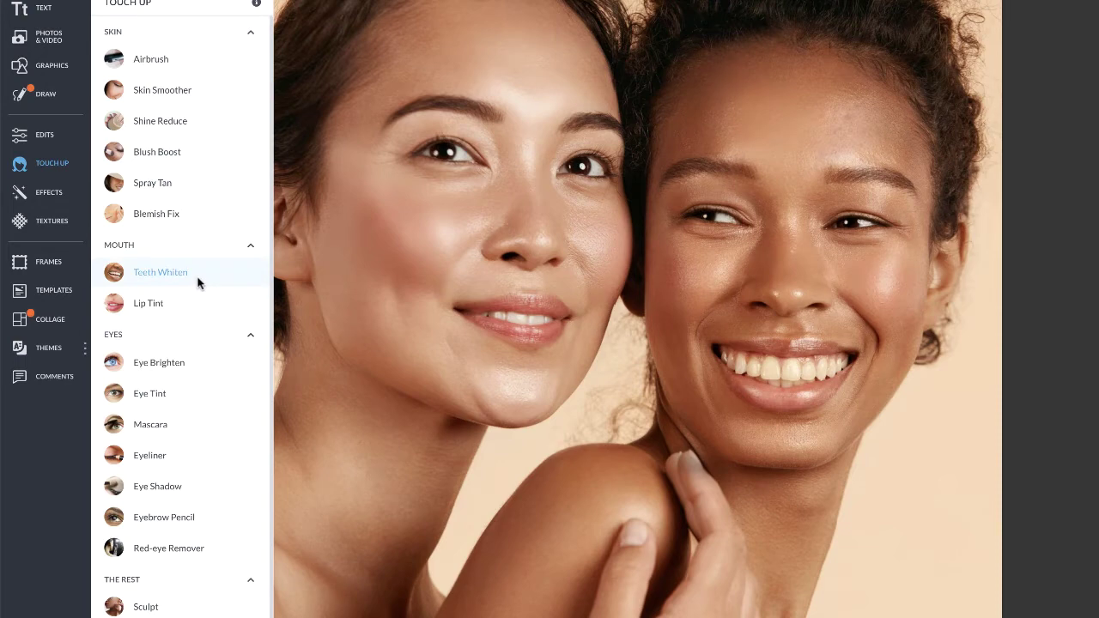
Step: Whiten the right-hand woman's teeth with Teeth Whiten at brush size 47, set the fade to 60% and apply it
click(160, 272)
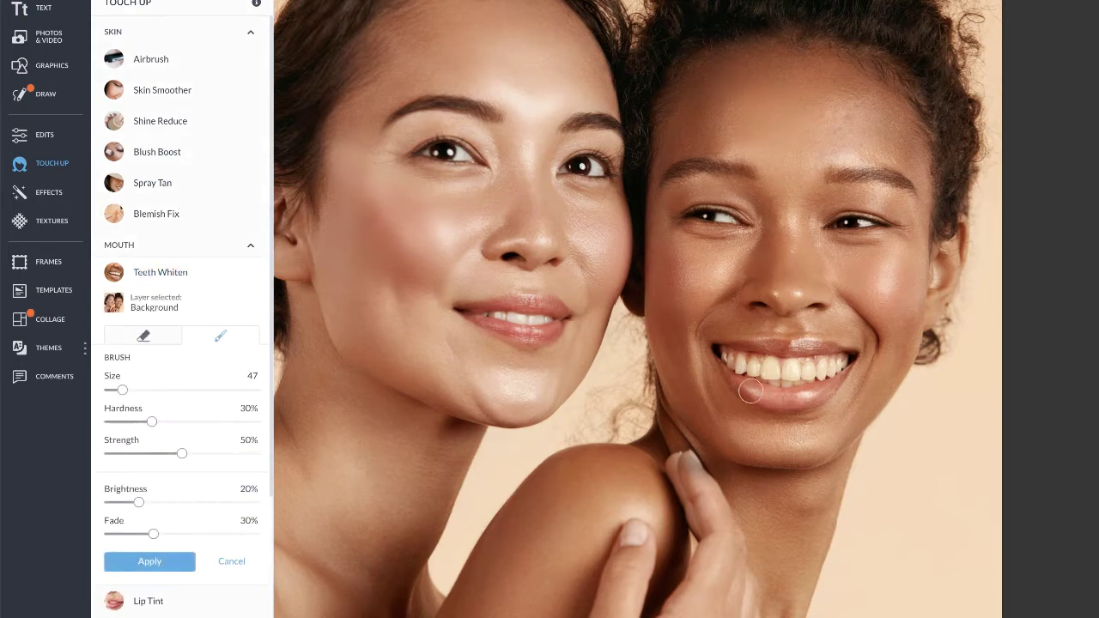
scroll(749, 391, up, 3)
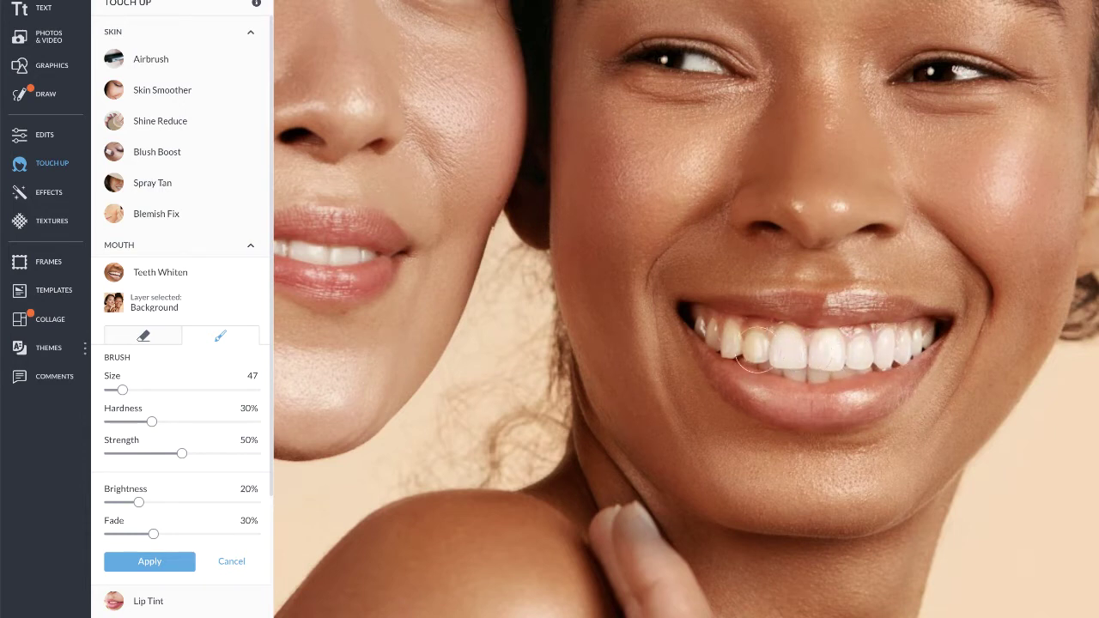
drag(756, 350, 705, 332)
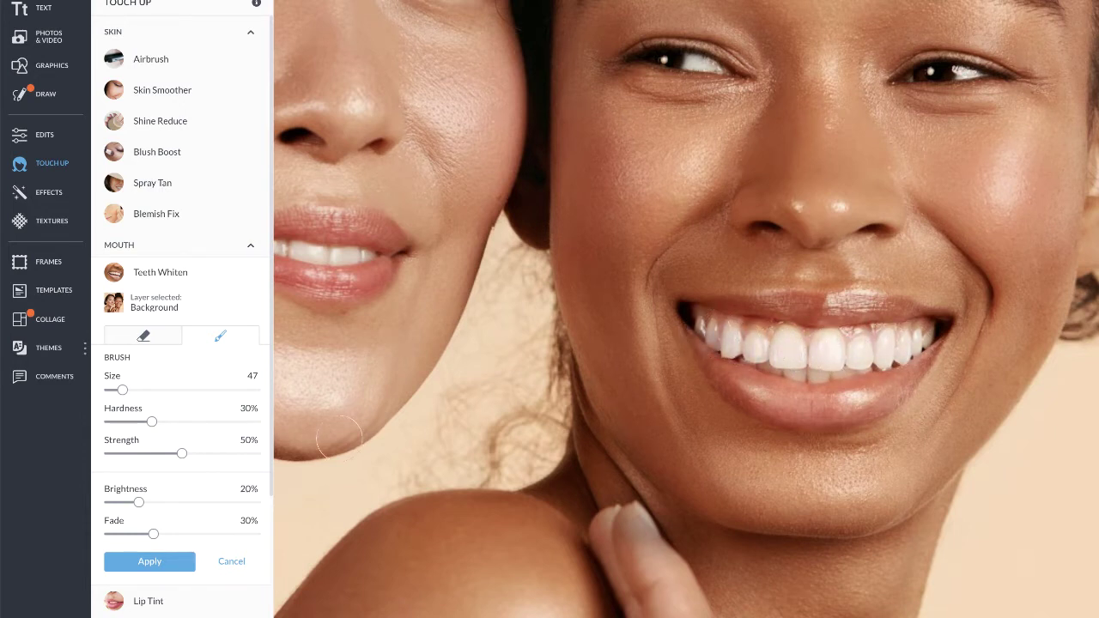
drag(154, 534, 191, 536)
scroll(545, 241, down, 5)
scroll(546, 240, up, 4)
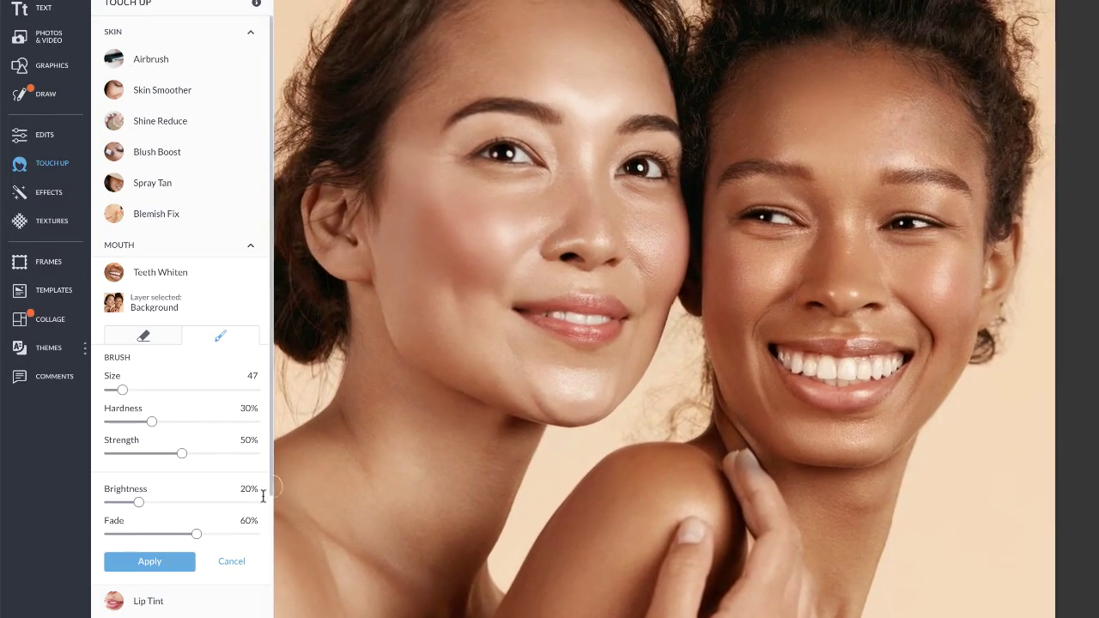
click(185, 567)
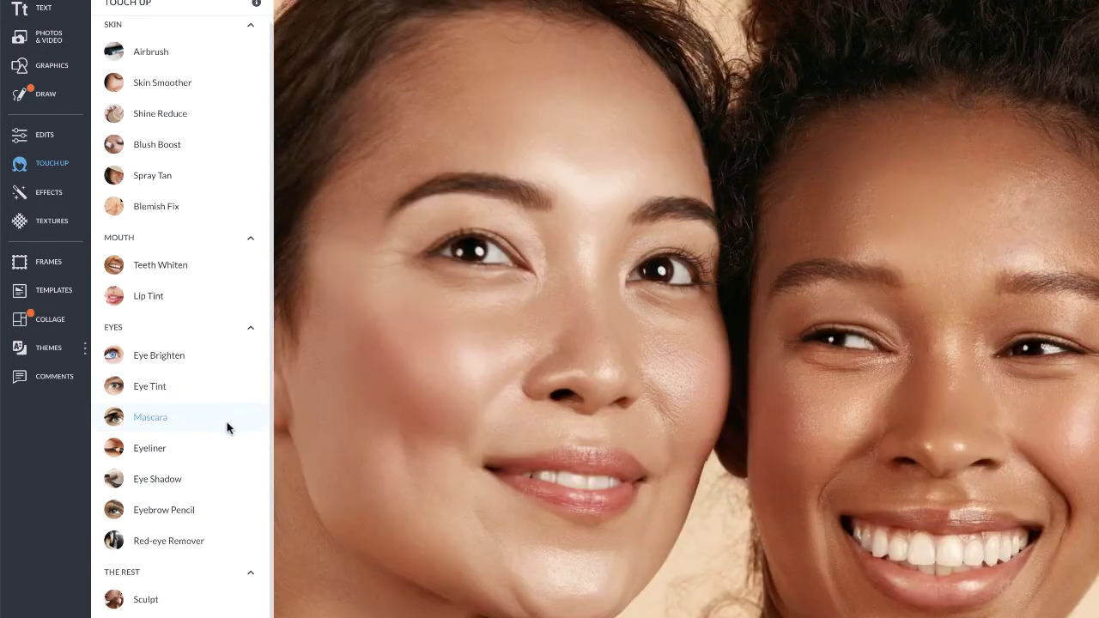
Step: Brush Mascara onto both women's upper lashes at brush size 47, lower its intensity below 50% and apply it
click(227, 426)
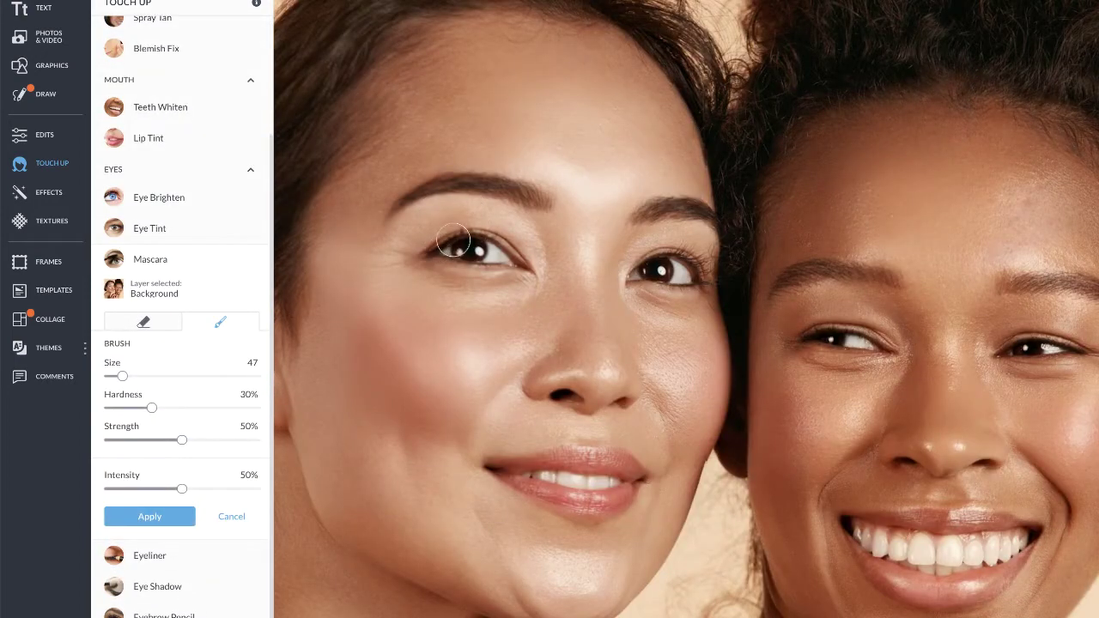
drag(453, 241, 476, 233)
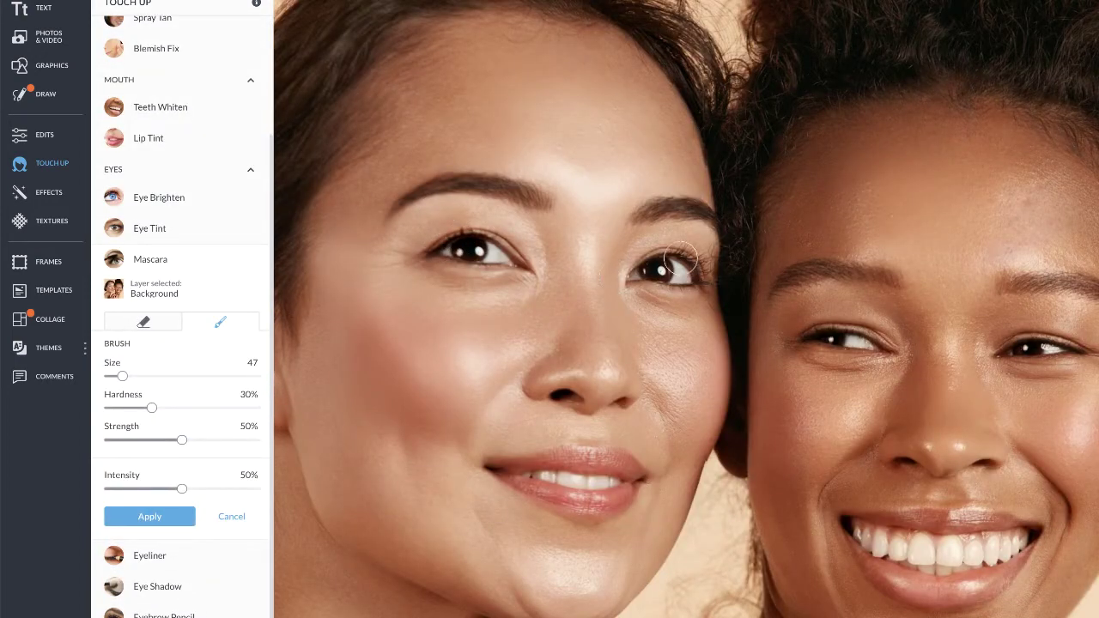
drag(680, 257, 696, 268)
drag(817, 334, 836, 335)
drag(1009, 350, 1077, 350)
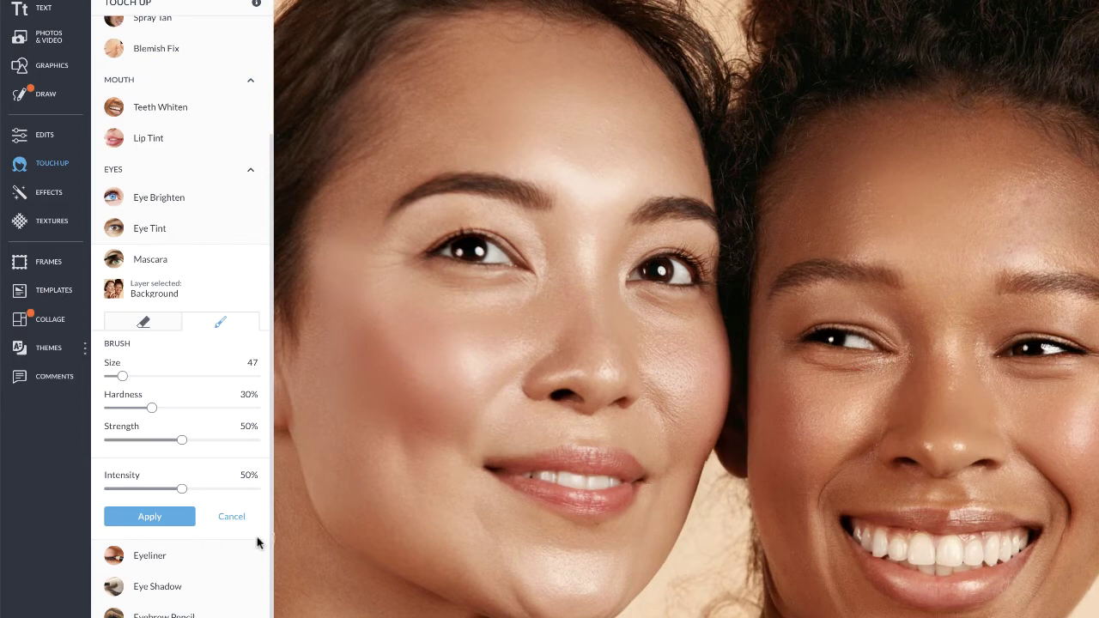
drag(178, 493, 143, 495)
click(155, 515)
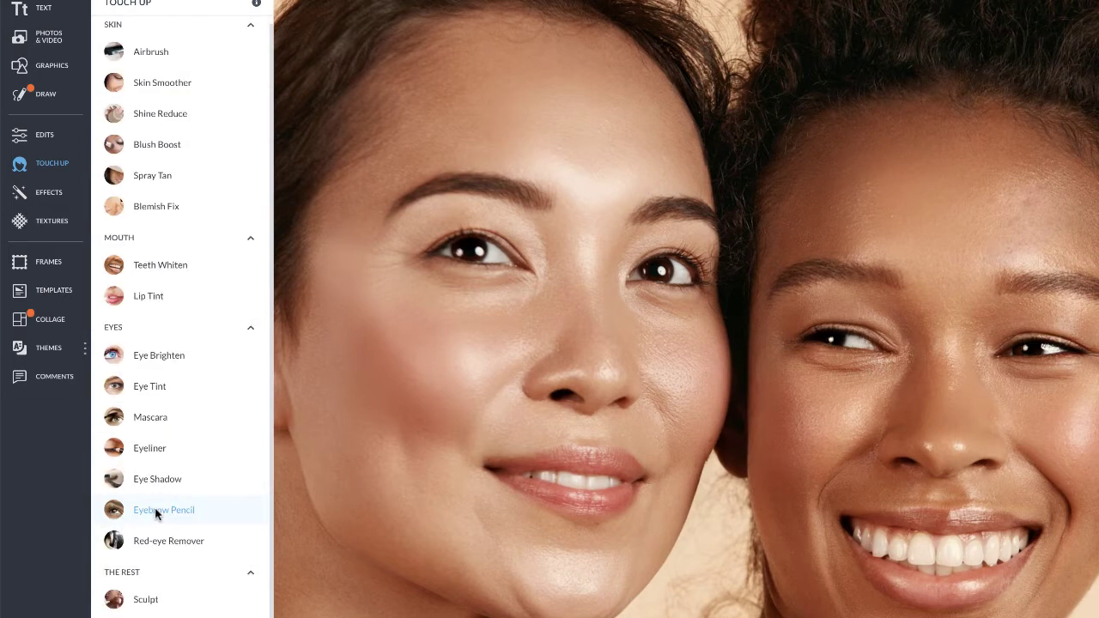
Step: Paint Eye Shadow over both of the left-hand woman's eyelids with a size 99 brush and switch to the eraser
click(216, 483)
drag(124, 549, 137, 545)
mouse_move(419, 231)
mouse_down()
mouse_move(469, 220)
mouse_move(502, 234)
mouse_up()
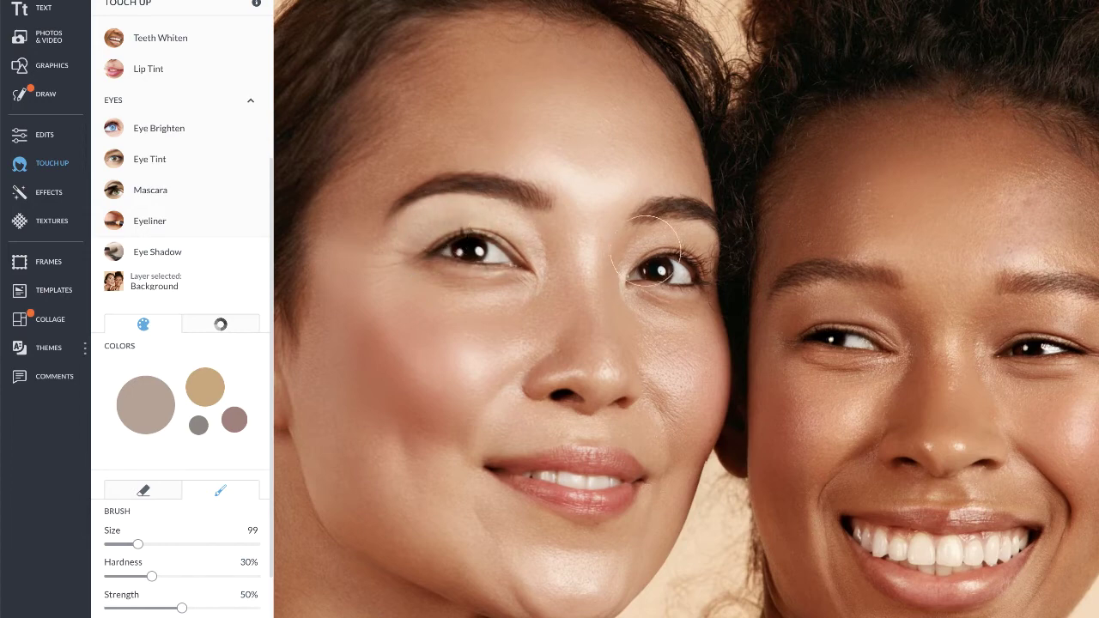
drag(651, 251, 686, 252)
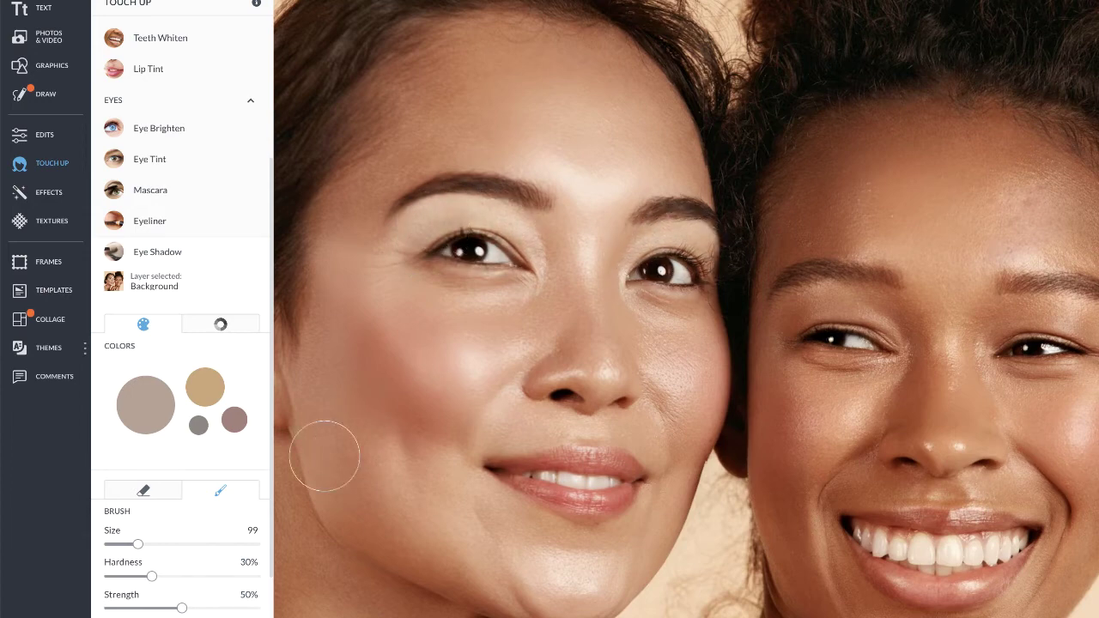
click(173, 496)
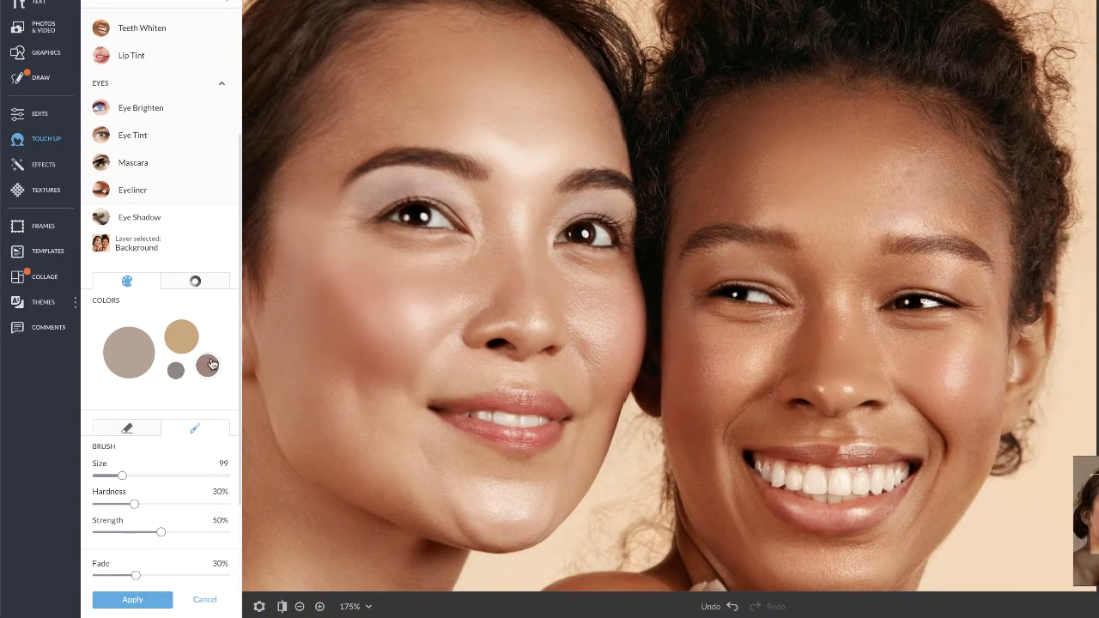
Step: Try different eye shadow colors, choose the gold one, raise the fade above 30% and apply the shadow
click(188, 341)
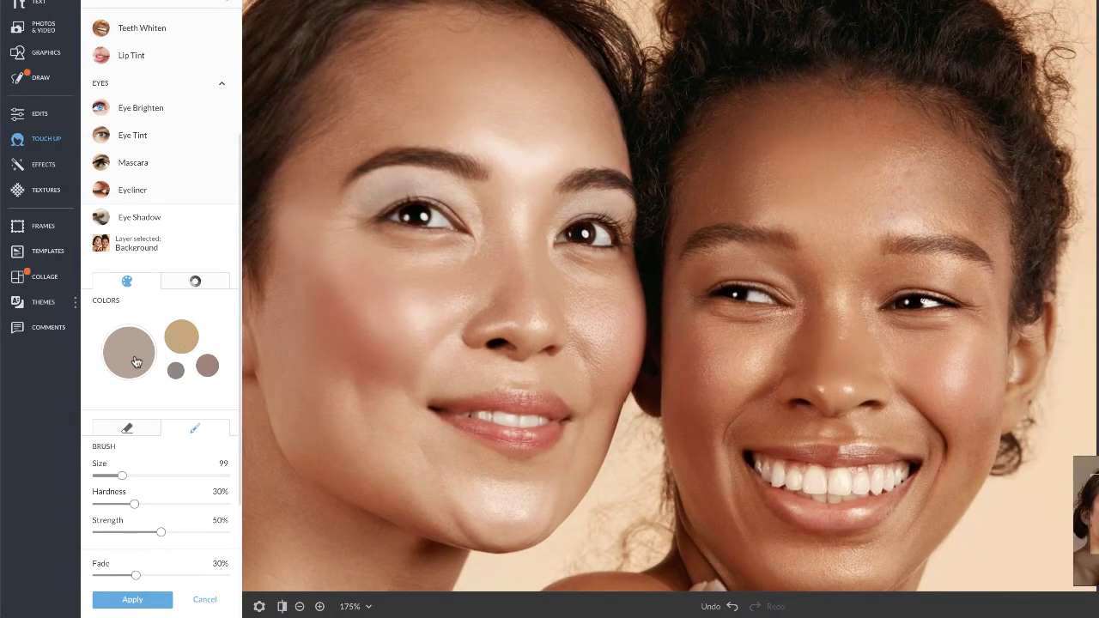
click(174, 375)
click(186, 347)
drag(133, 576, 154, 579)
click(160, 597)
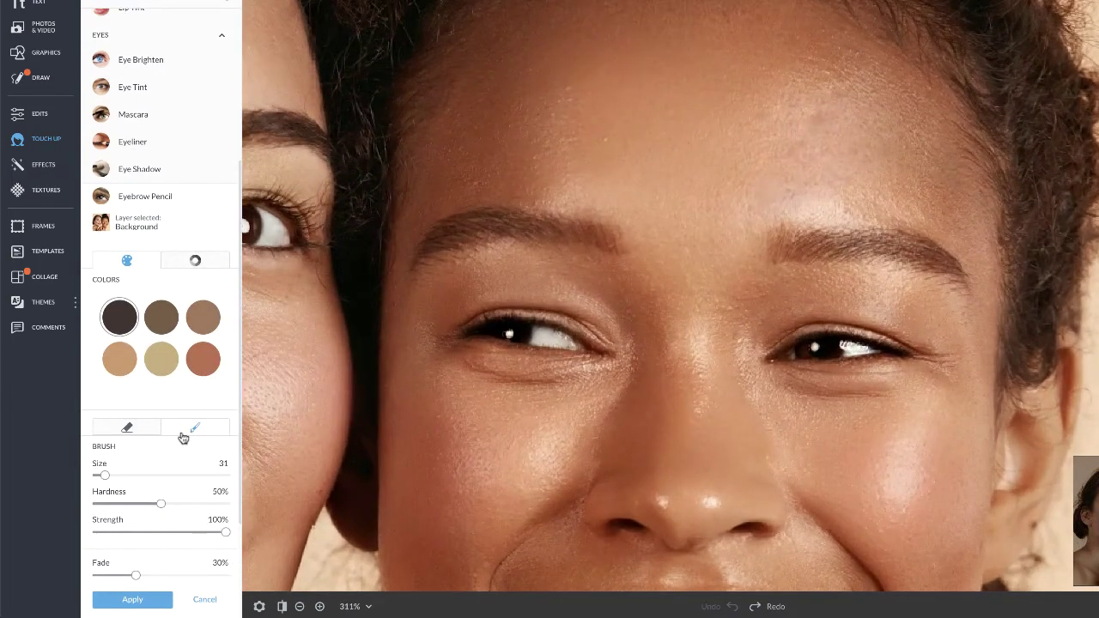
Step: Sample the brown #924728 from the right-hand woman's eyebrow as the Eyebrow Pencil color
click(212, 214)
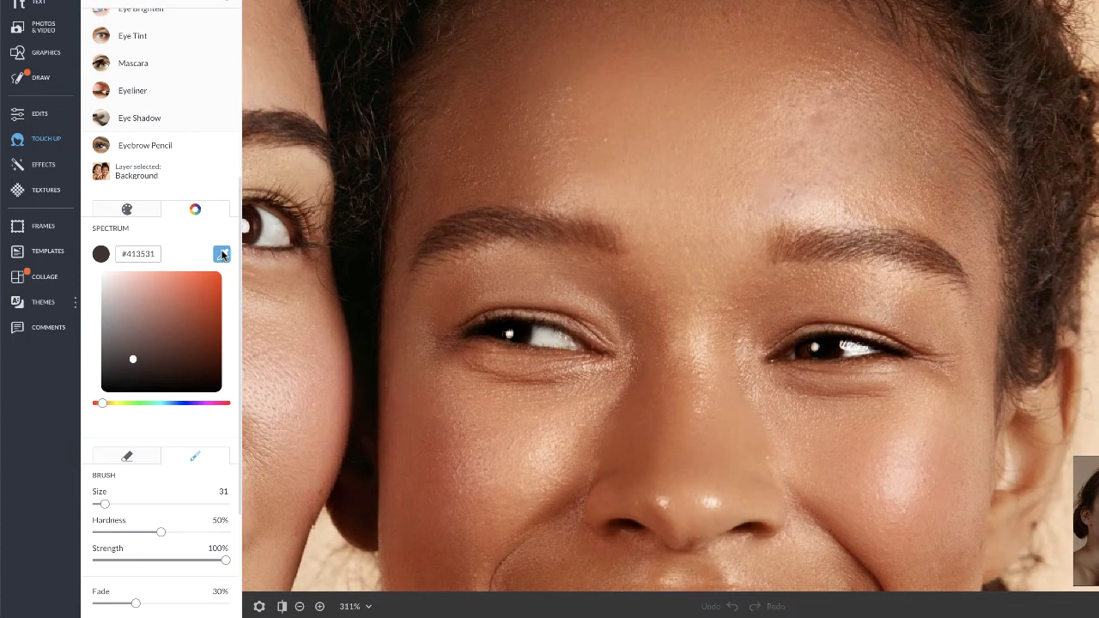
click(222, 253)
click(802, 250)
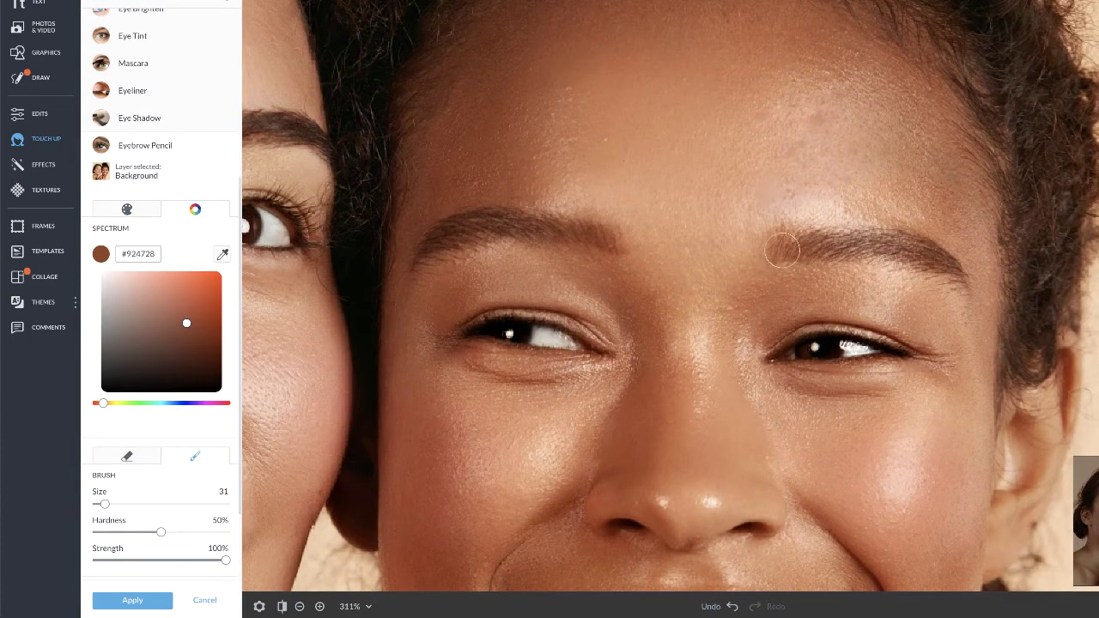
Step: Paint Eyebrow Pencil in #924728 over both of the right-hand woman's eyebrows with a size 31 brush
click(785, 247)
click(804, 248)
click(827, 248)
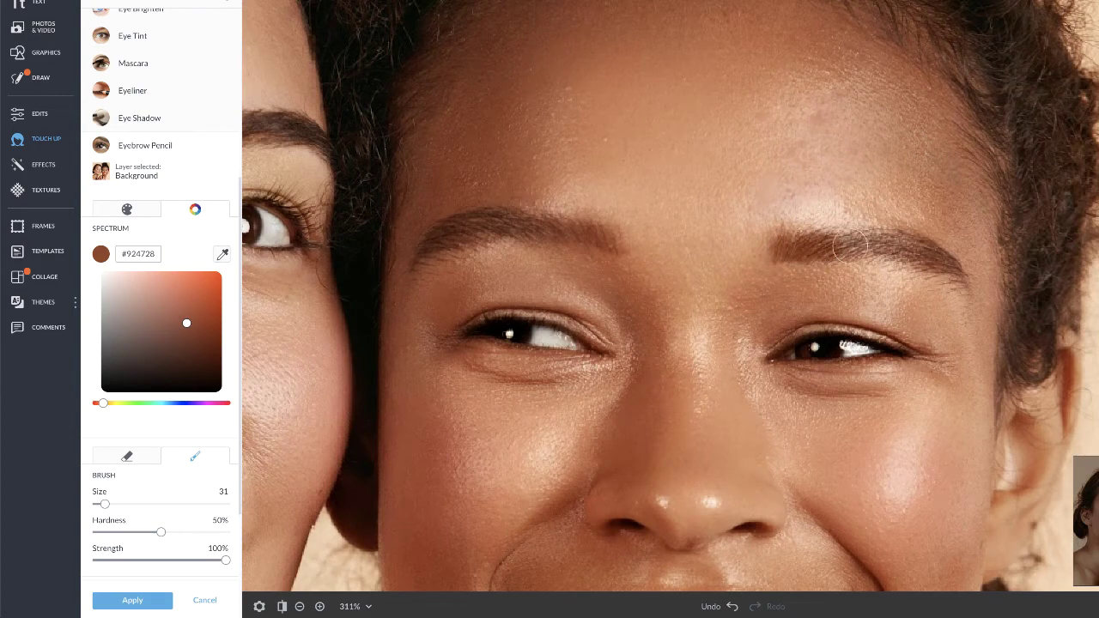
drag(849, 248, 909, 250)
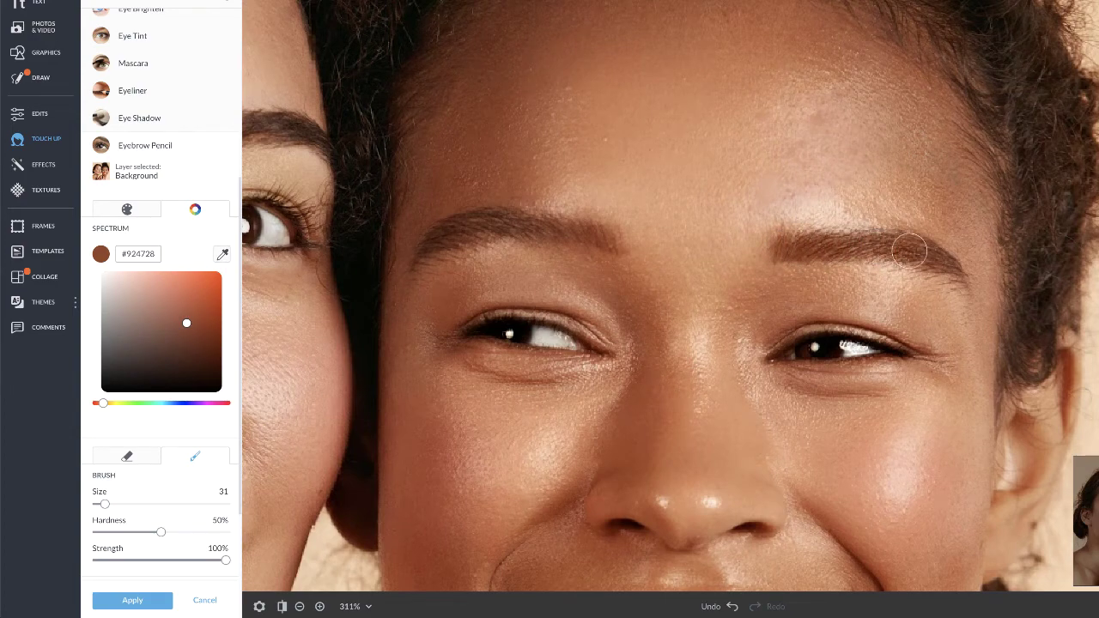
scroll(746, 429, down, 3)
scroll(642, 283, up, 5)
mouse_move(601, 294)
mouse_down()
mouse_move(490, 275)
mouse_move(446, 286)
mouse_up()
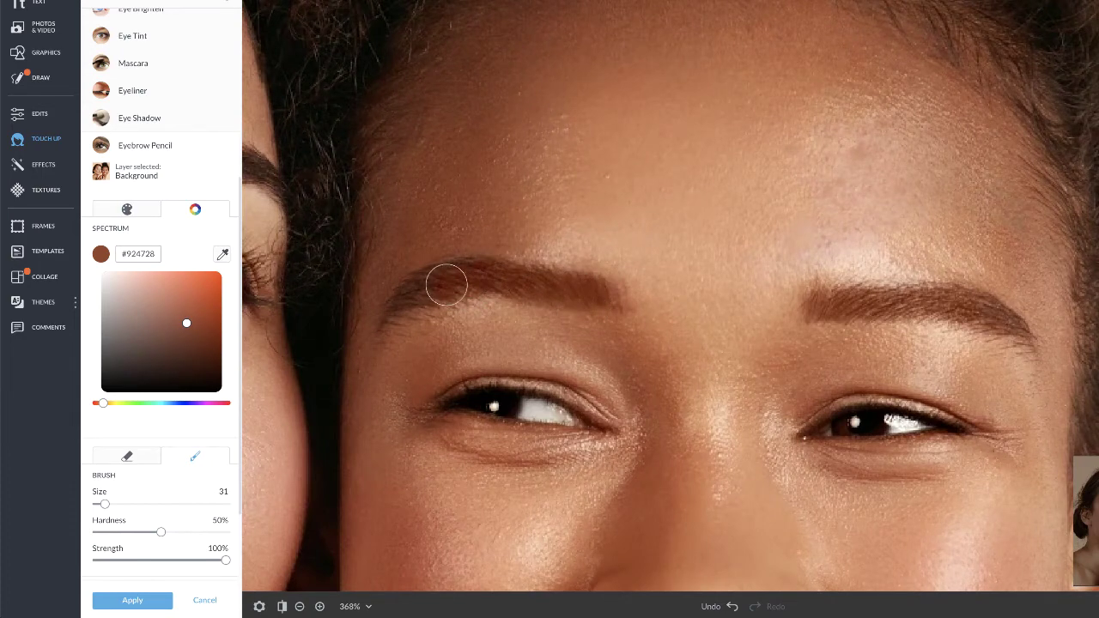
Step: Set the Eyebrow Pencil fade to 72% and the brush strength to 80%, and apply the effect
scroll(446, 286, down, 5)
scroll(146, 525, down, 2)
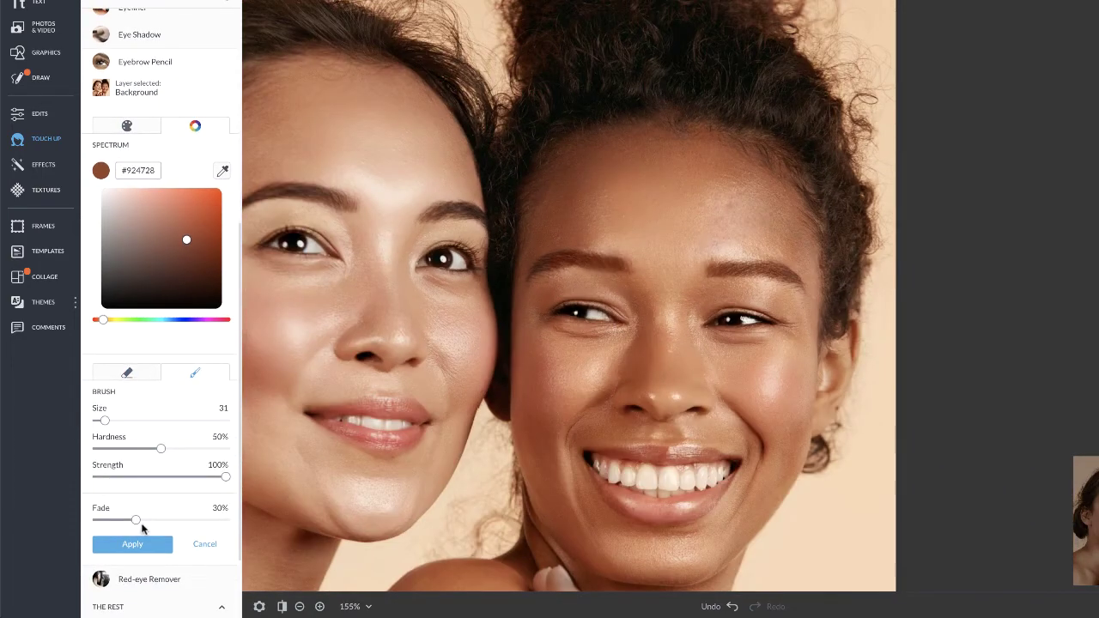
drag(142, 525, 189, 522)
drag(225, 476, 201, 479)
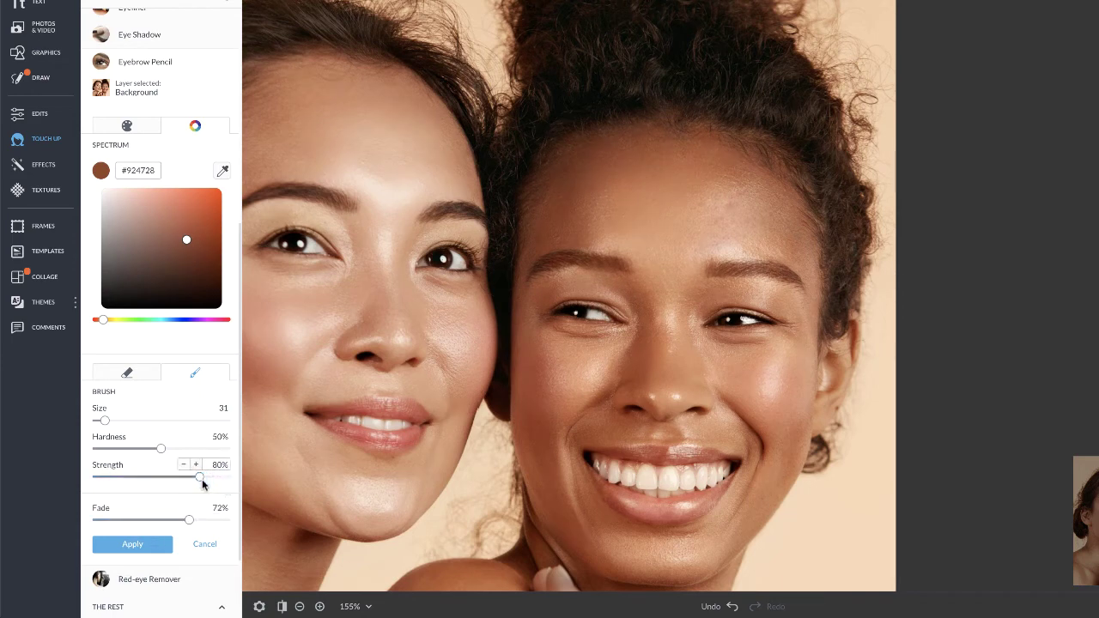
click(159, 542)
Step: Use the Highlights touch-up with the pale yellow color, set its fade to 53% and apply it
scroll(426, 365, down, 5)
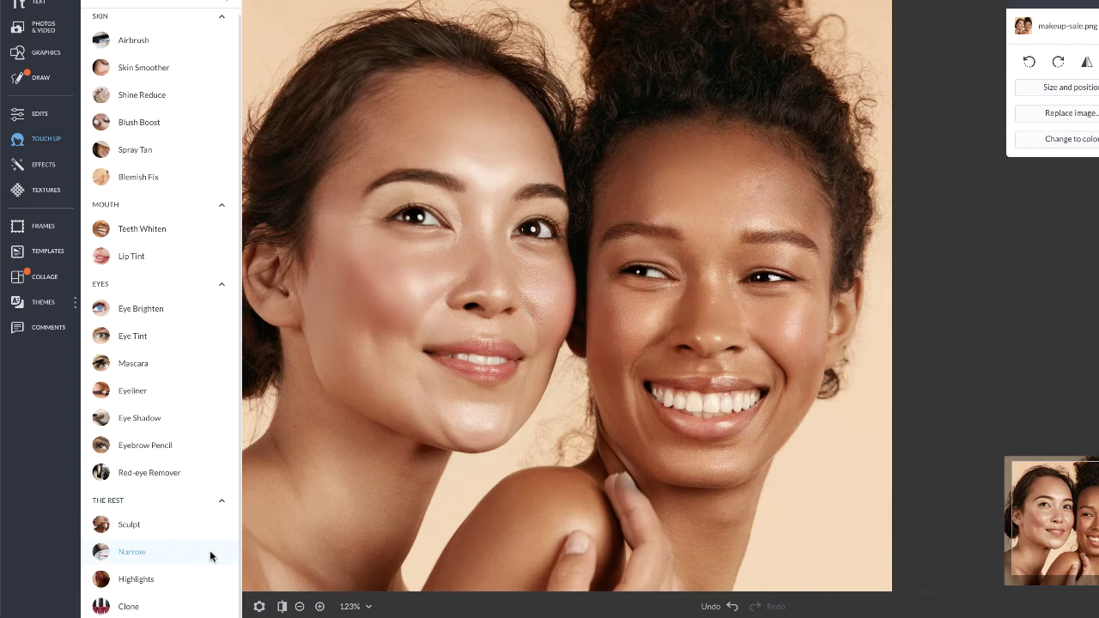
click(211, 584)
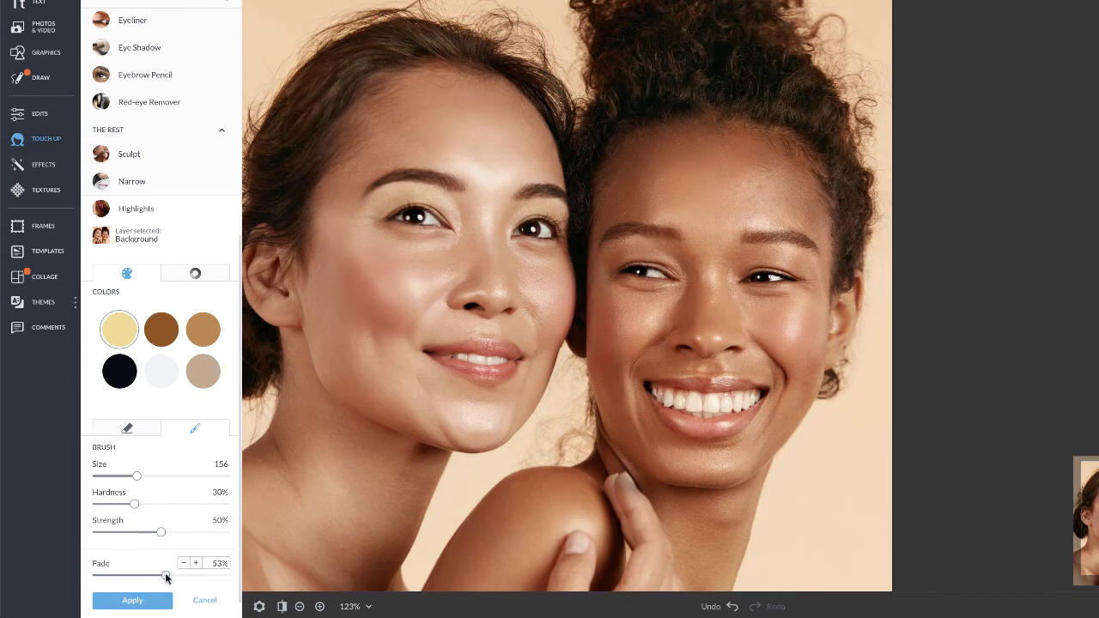
click(165, 600)
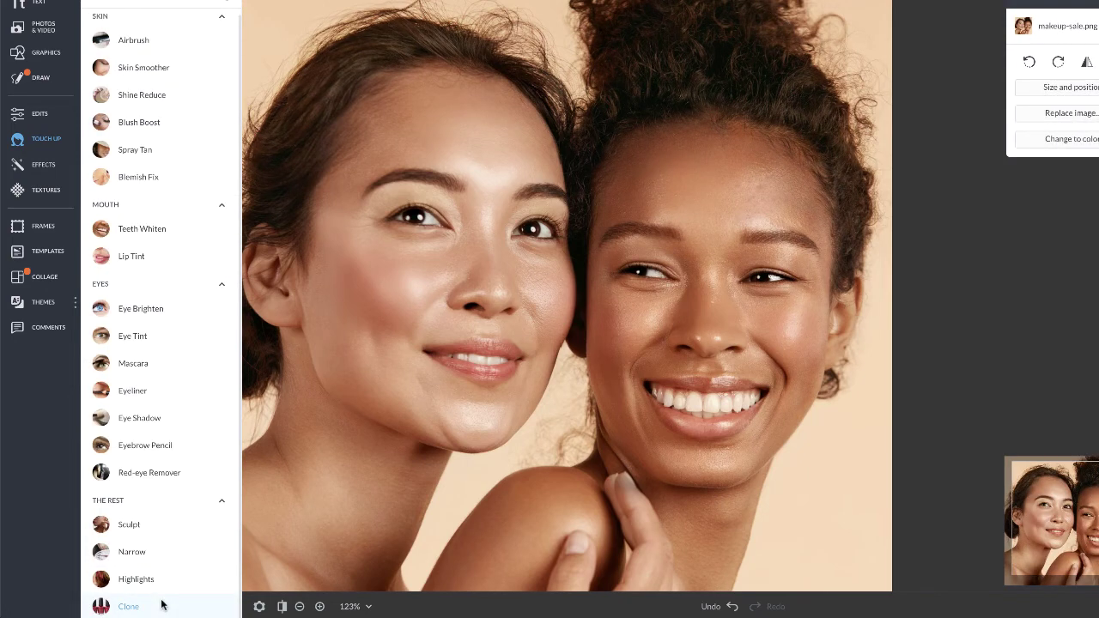
Step: Start a Clone touch-up at brush size 59, set clear skin mid-forehead on the right-hand woman as the source and apply it
click(161, 605)
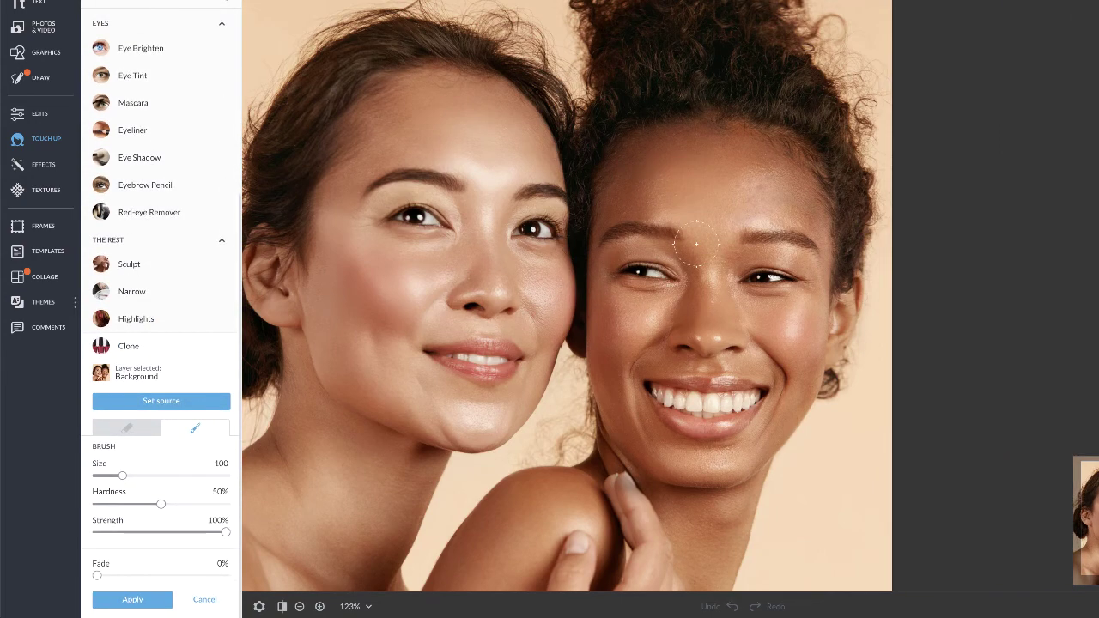
scroll(696, 244, up, 5)
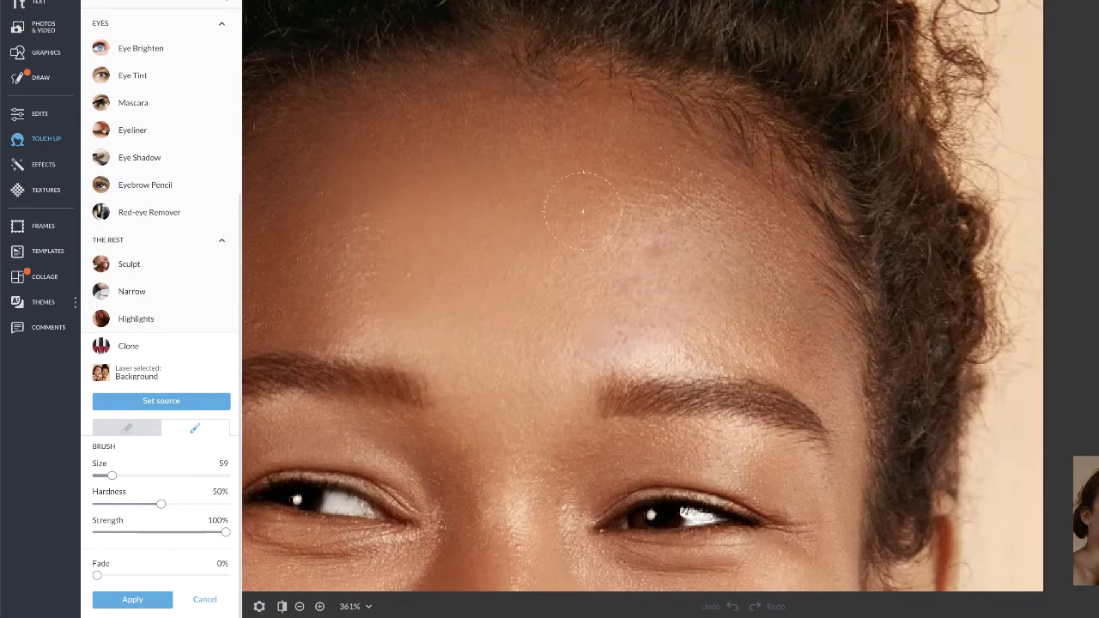
click(545, 246)
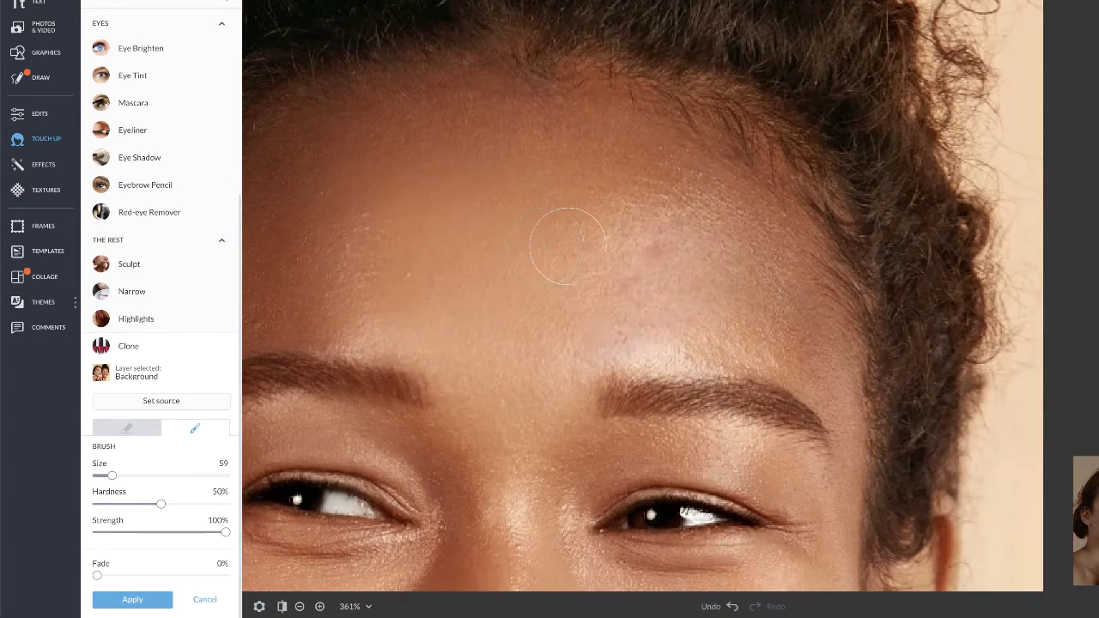
click(135, 599)
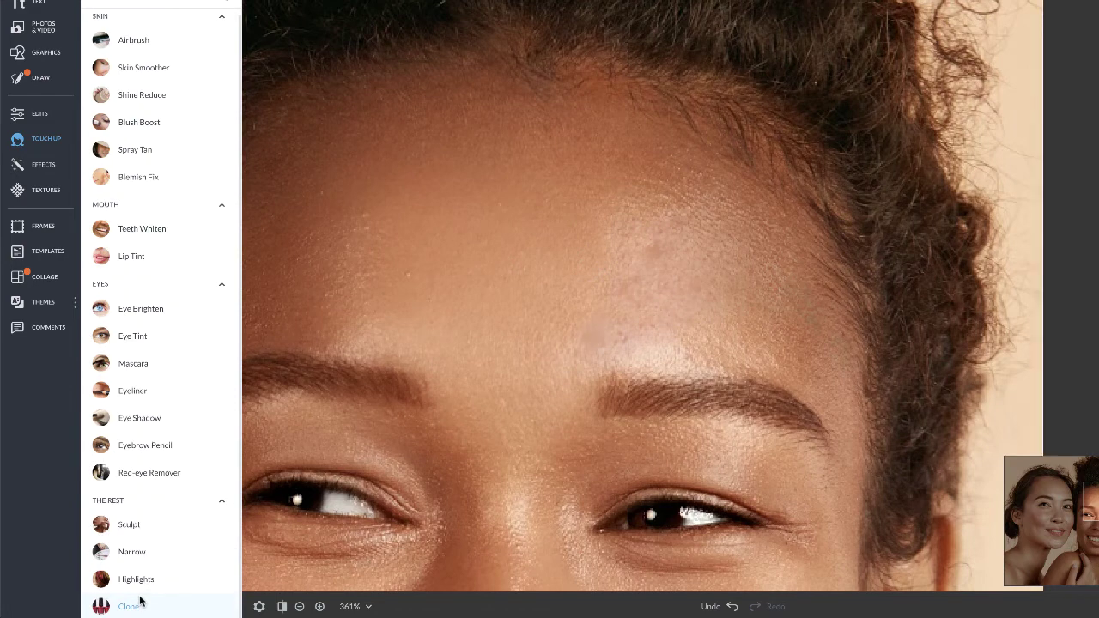
Step: Clone skin from a new source just above the discolored forehead patch over its inner edge down toward the eyebrow, and apply
click(163, 601)
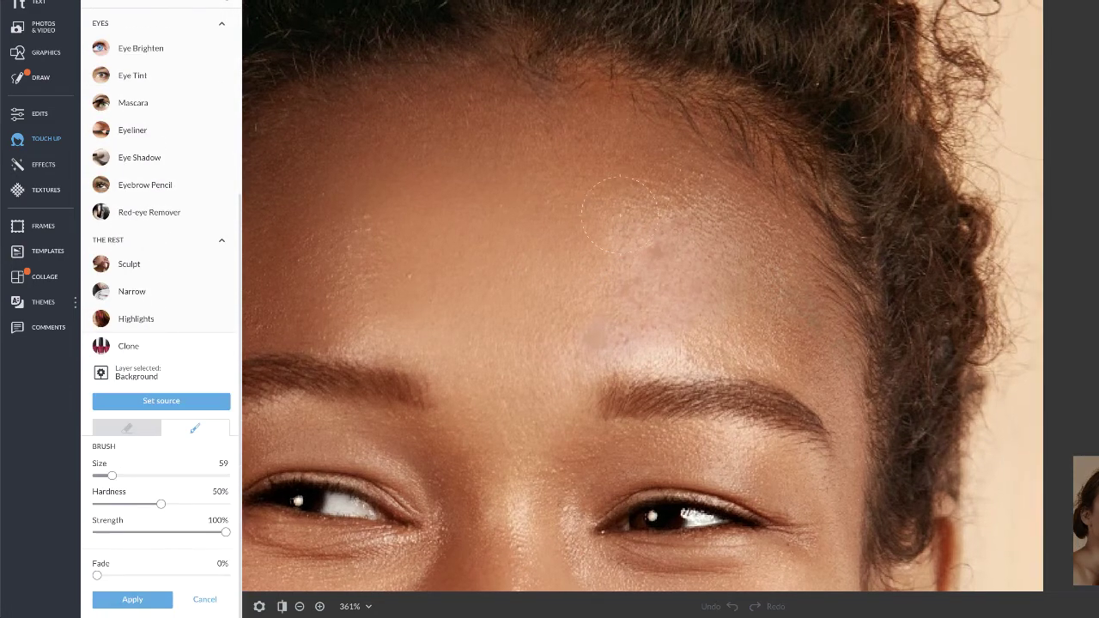
click(620, 215)
click(626, 246)
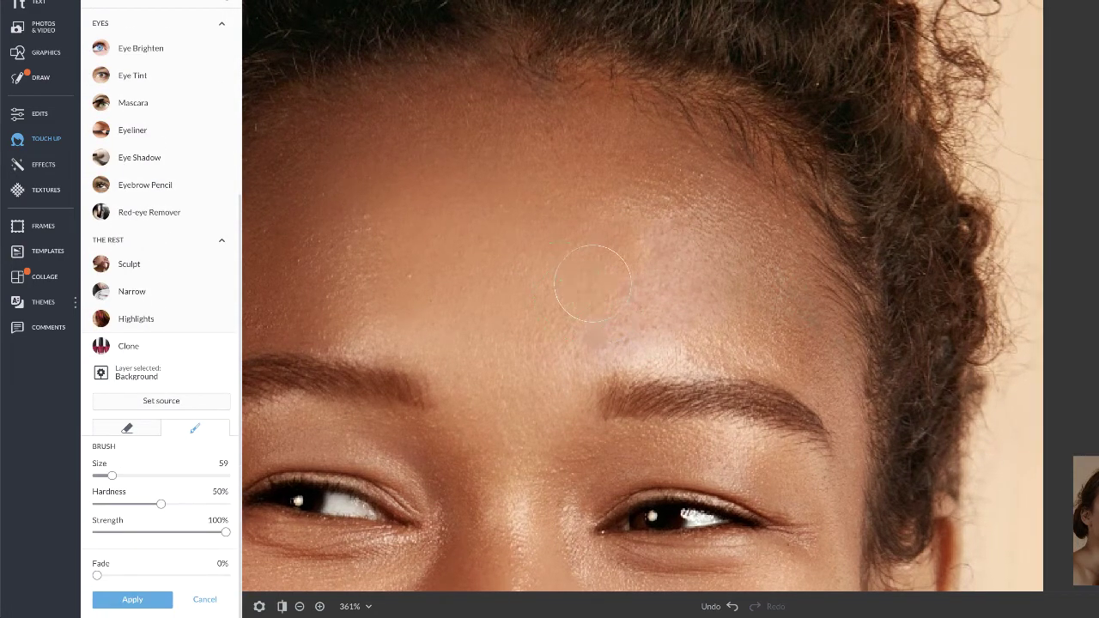
drag(592, 283, 601, 343)
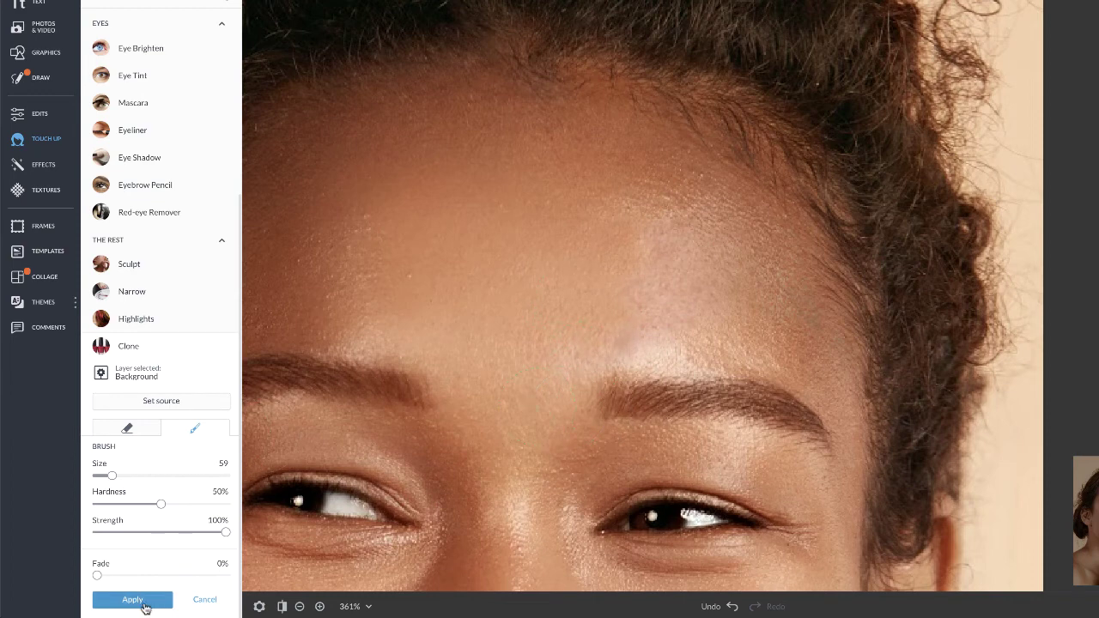
click(143, 599)
Step: Clone clear skin over more of the discolored forehead patch, set the fade to 65% and apply it
click(615, 273)
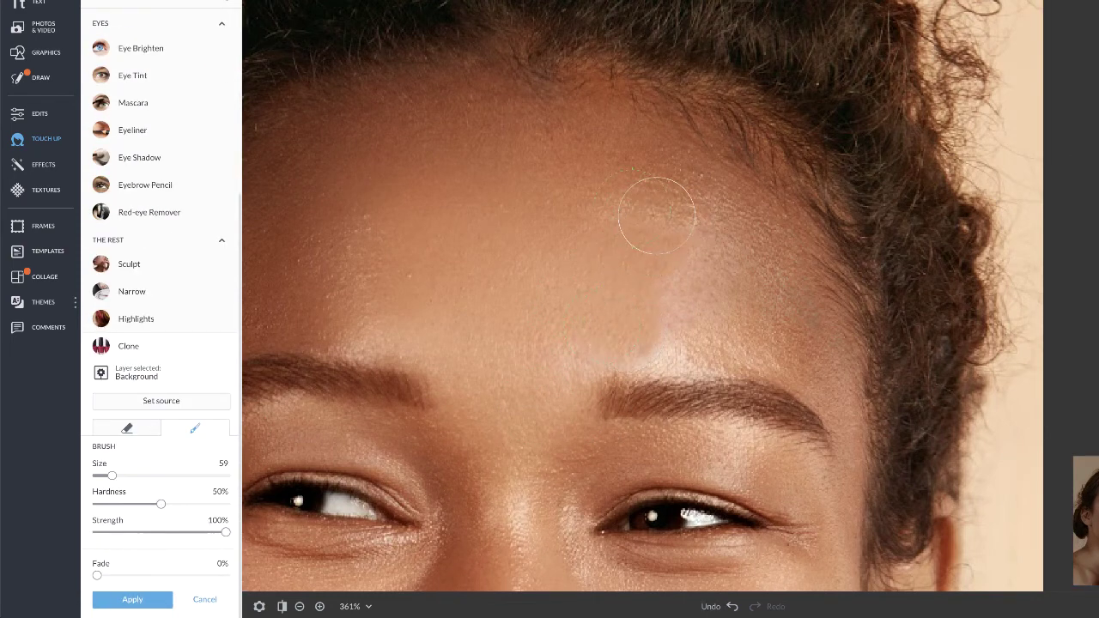
scroll(721, 240, down, 3)
scroll(626, 509, down, 2)
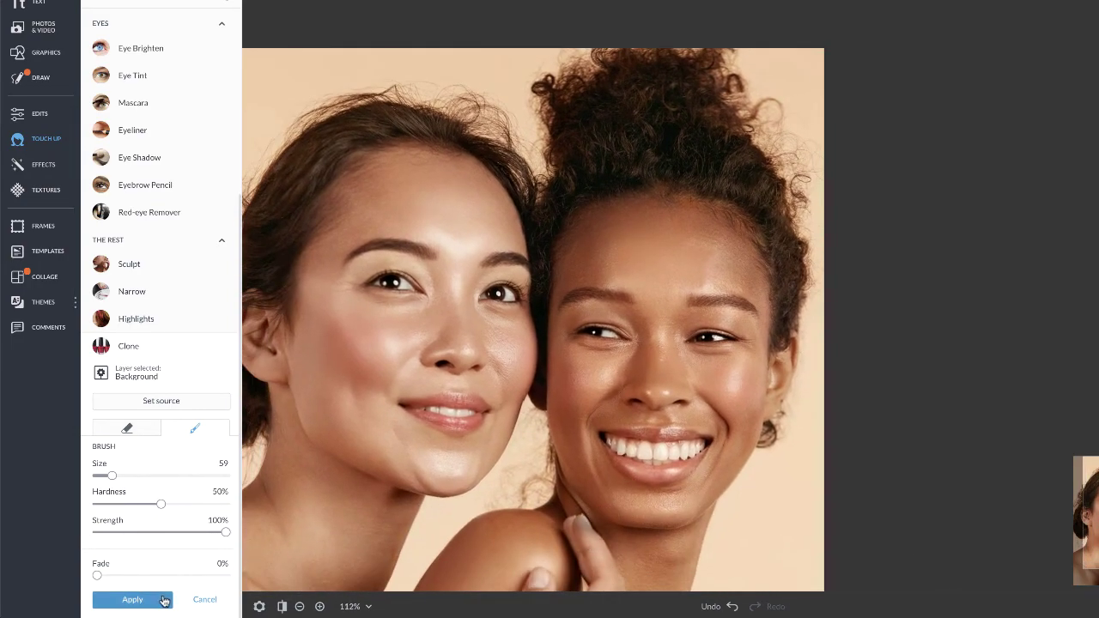
drag(98, 574, 177, 578)
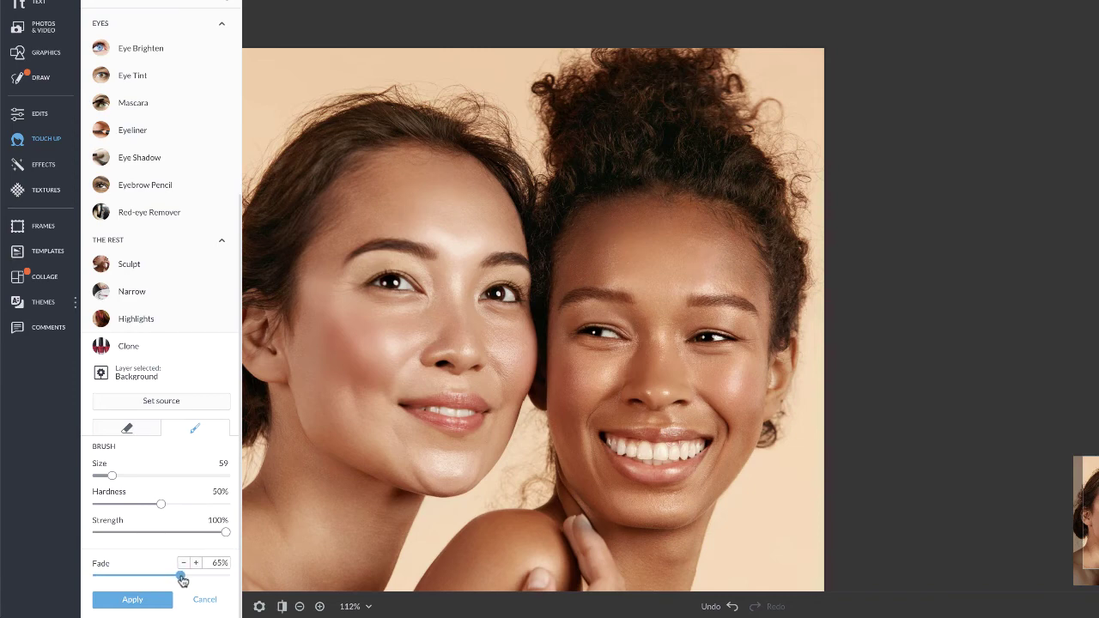
click(170, 597)
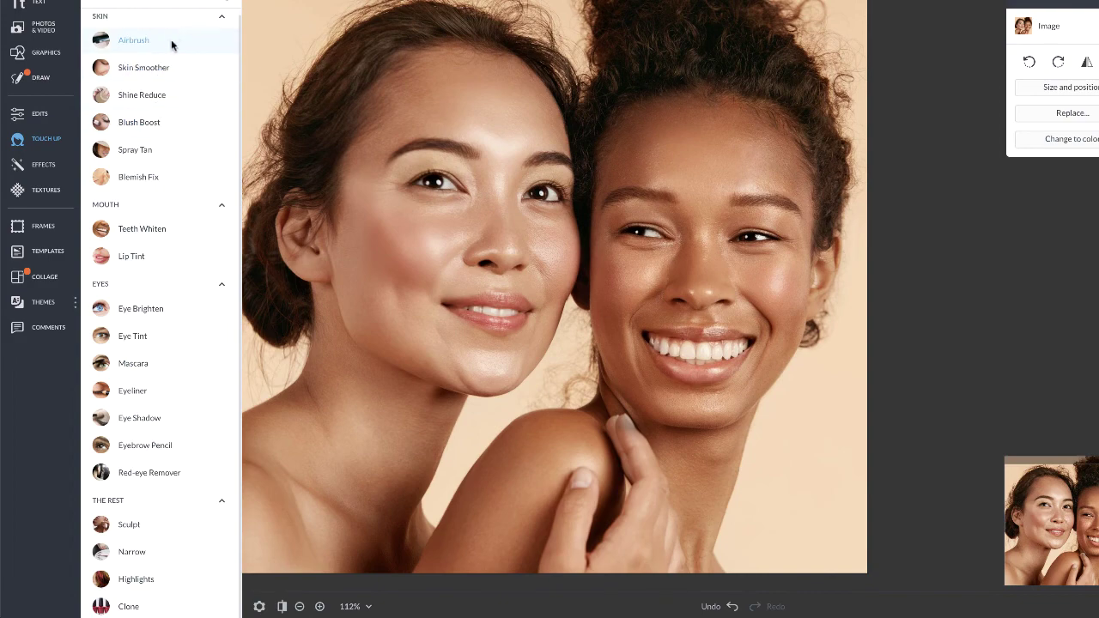
Step: Brush Airbrush over the right-hand woman's forehead above her eyebrows with a size 156 brush
click(172, 41)
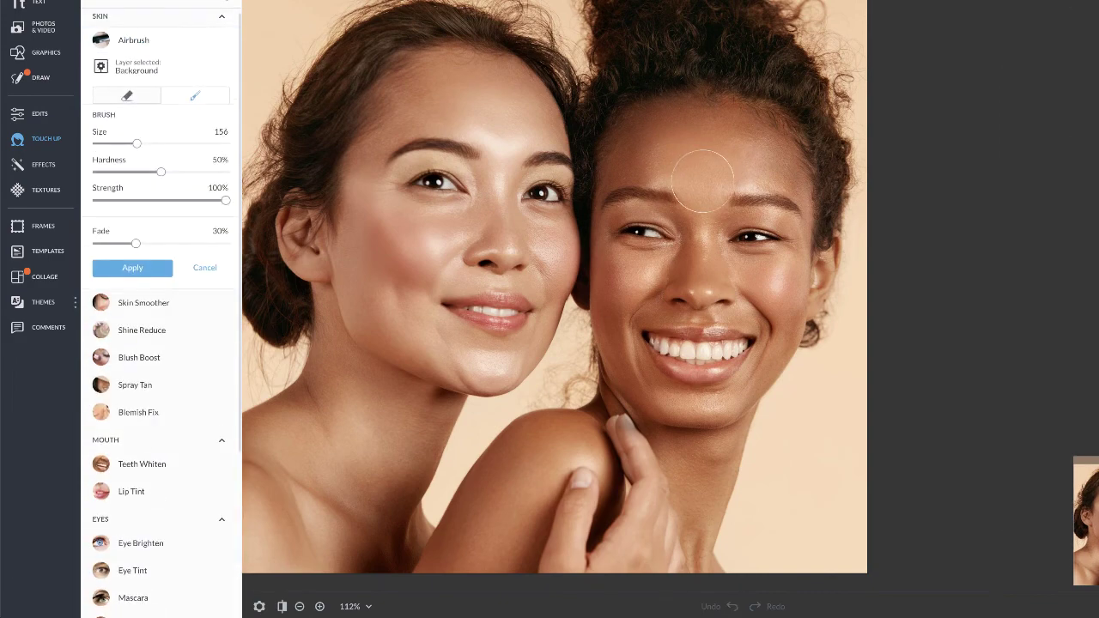
mouse_move(702, 180)
mouse_down()
mouse_move(743, 149)
mouse_move(755, 163)
mouse_up()
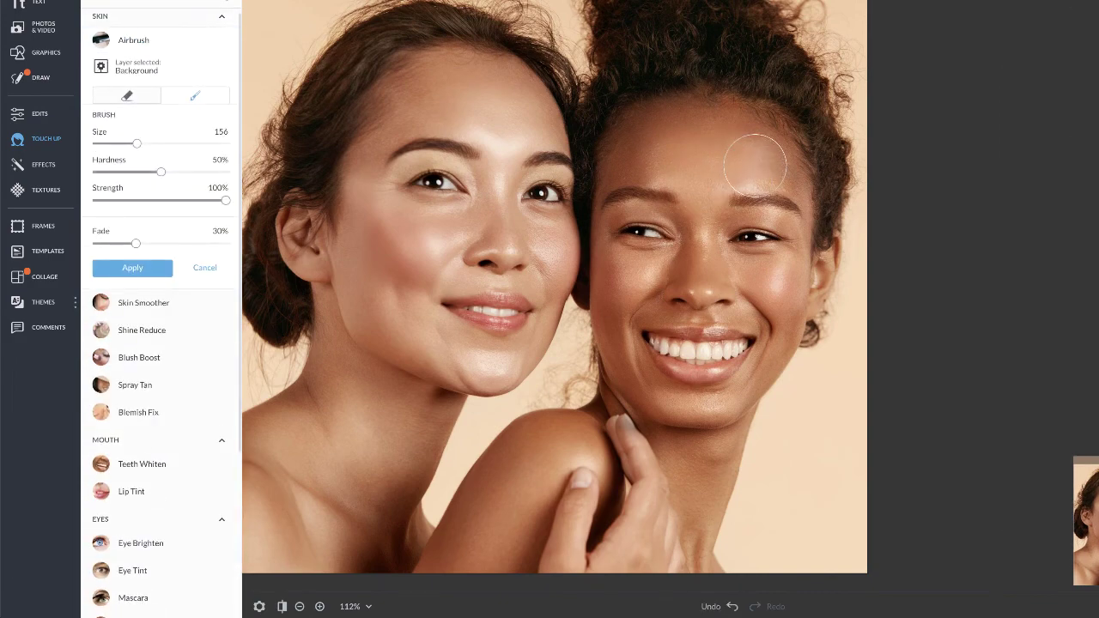